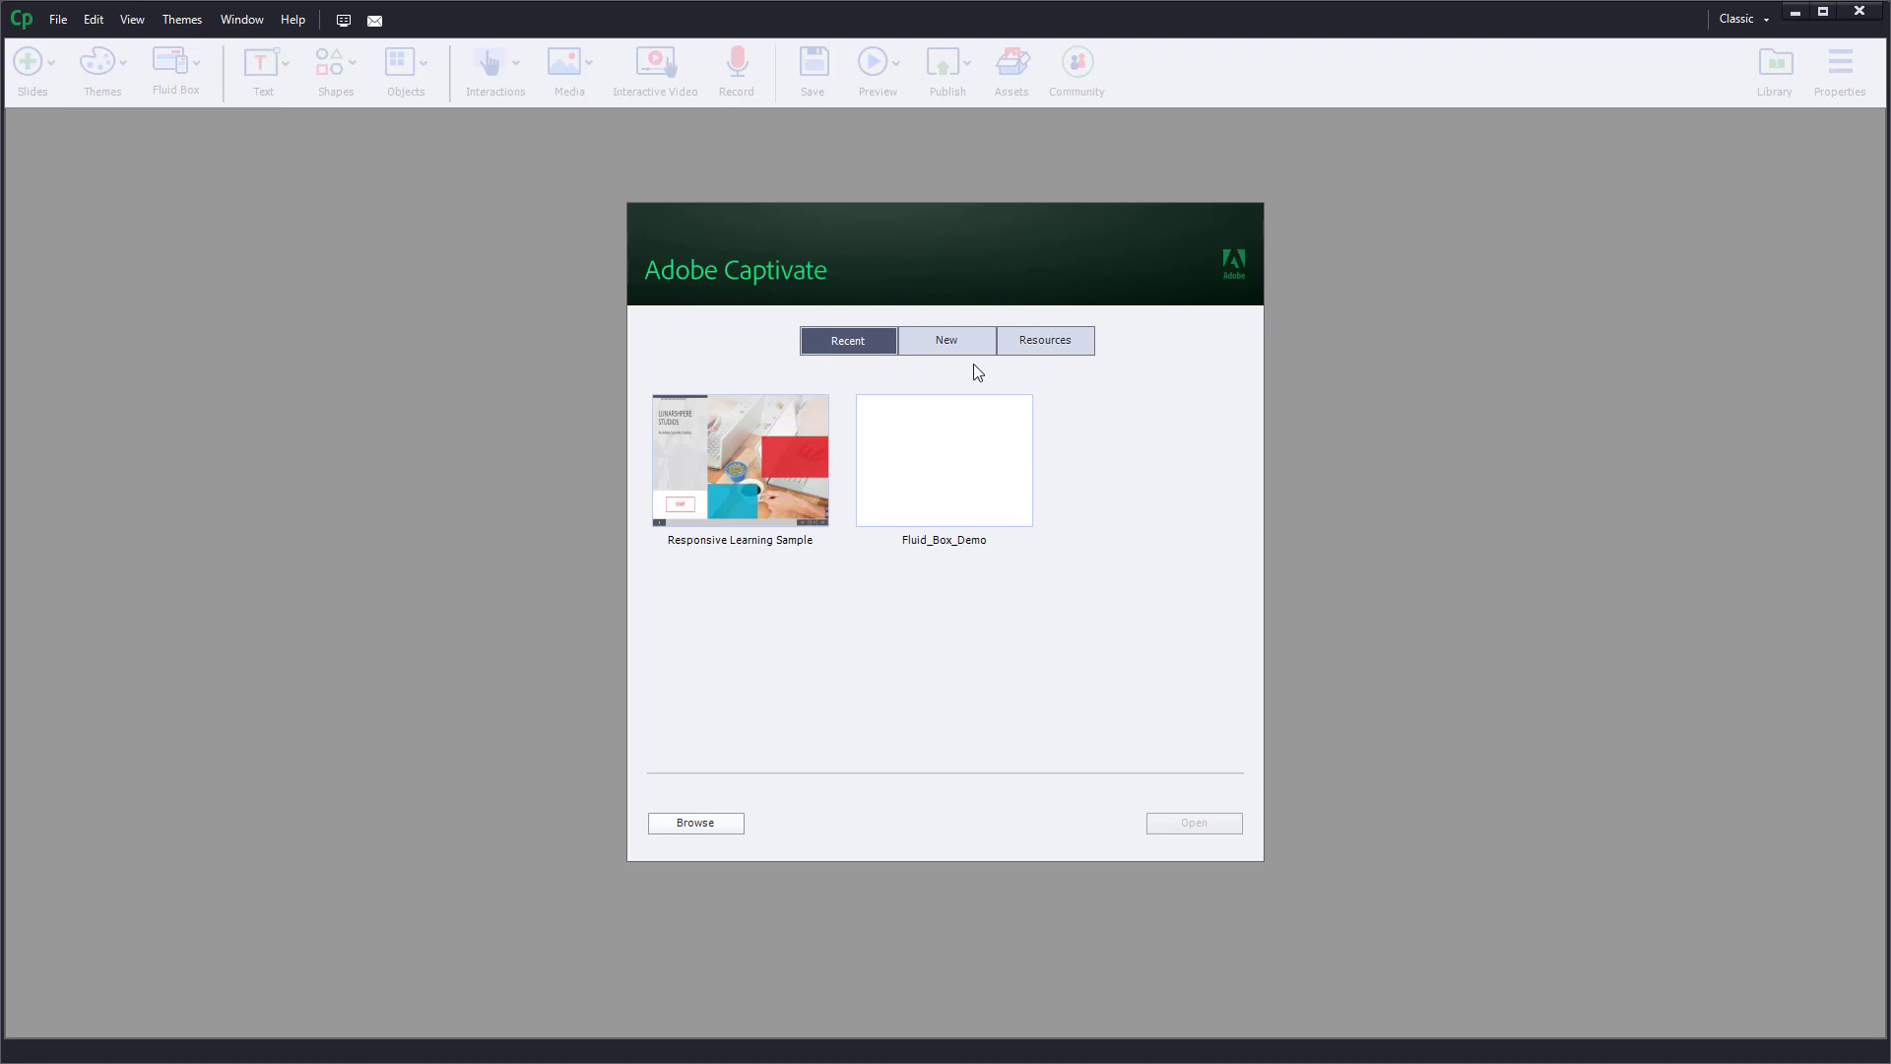
Start a new Captivate project of the From PowerPoint type.
click(929, 338)
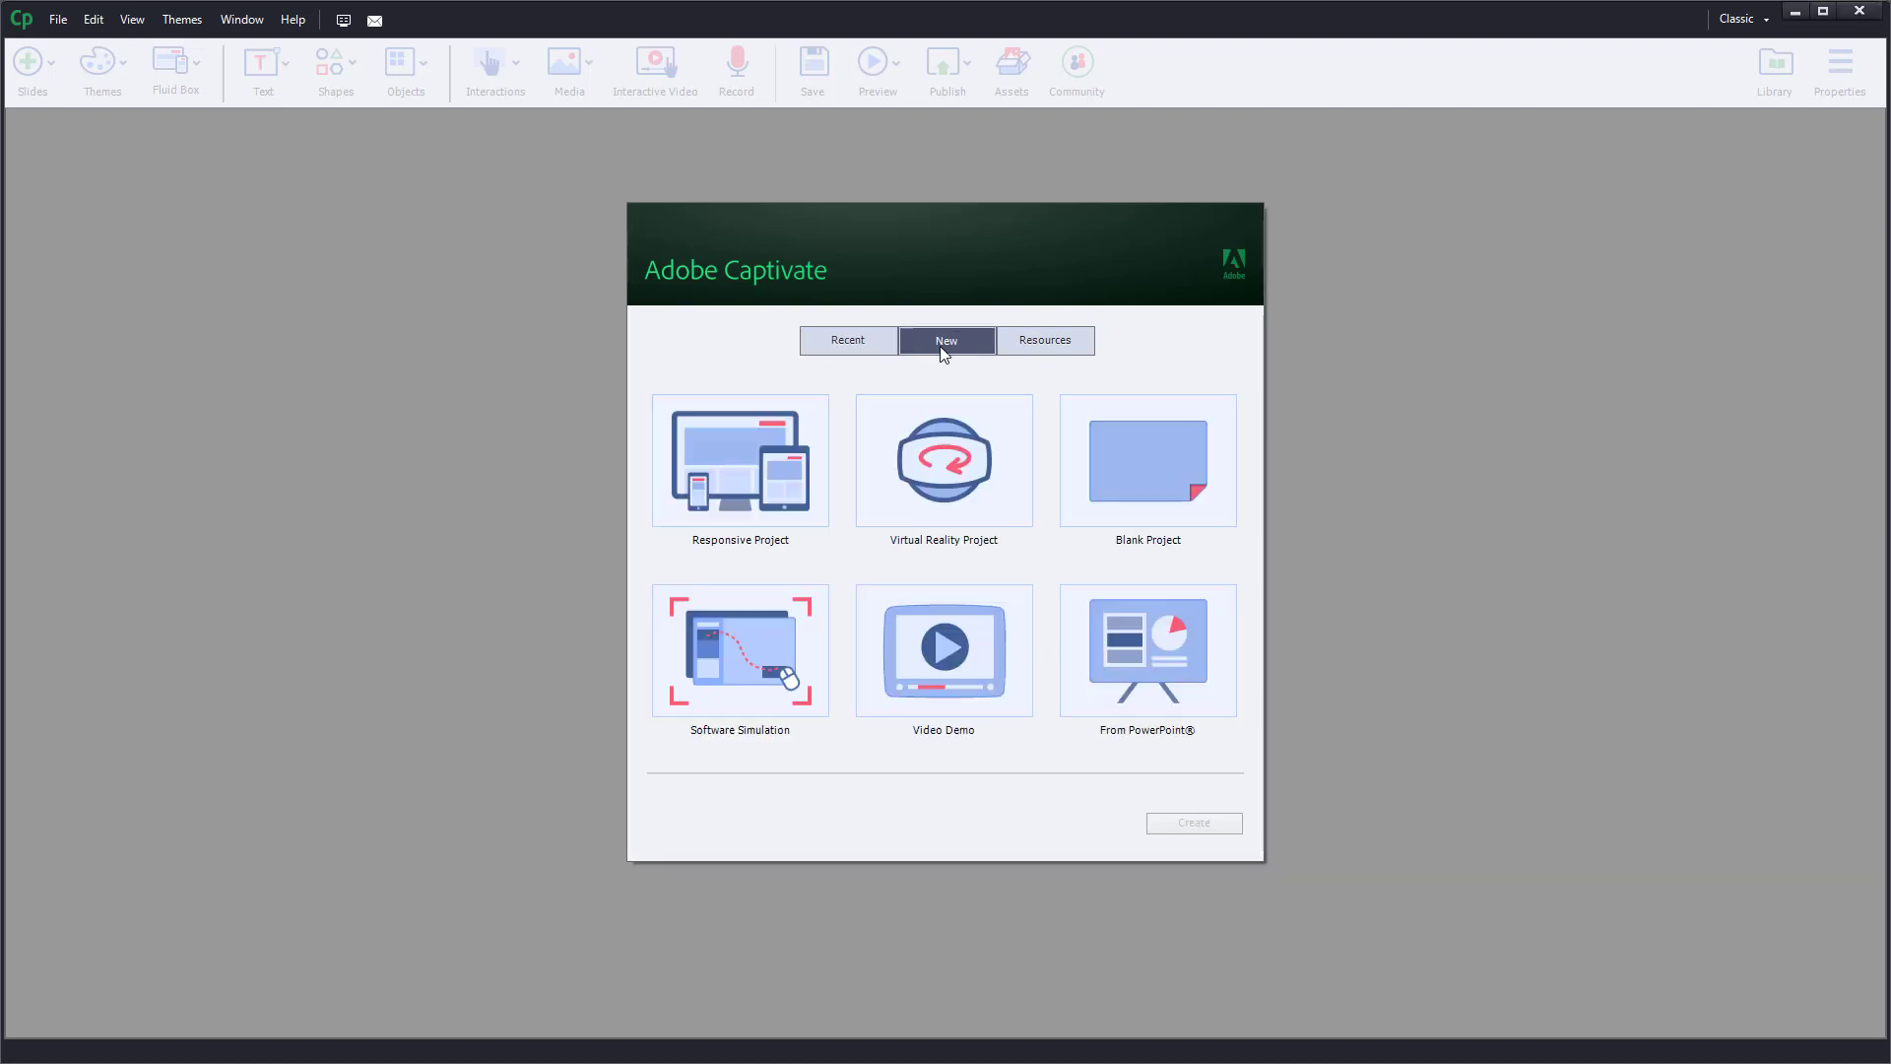
click(1138, 630)
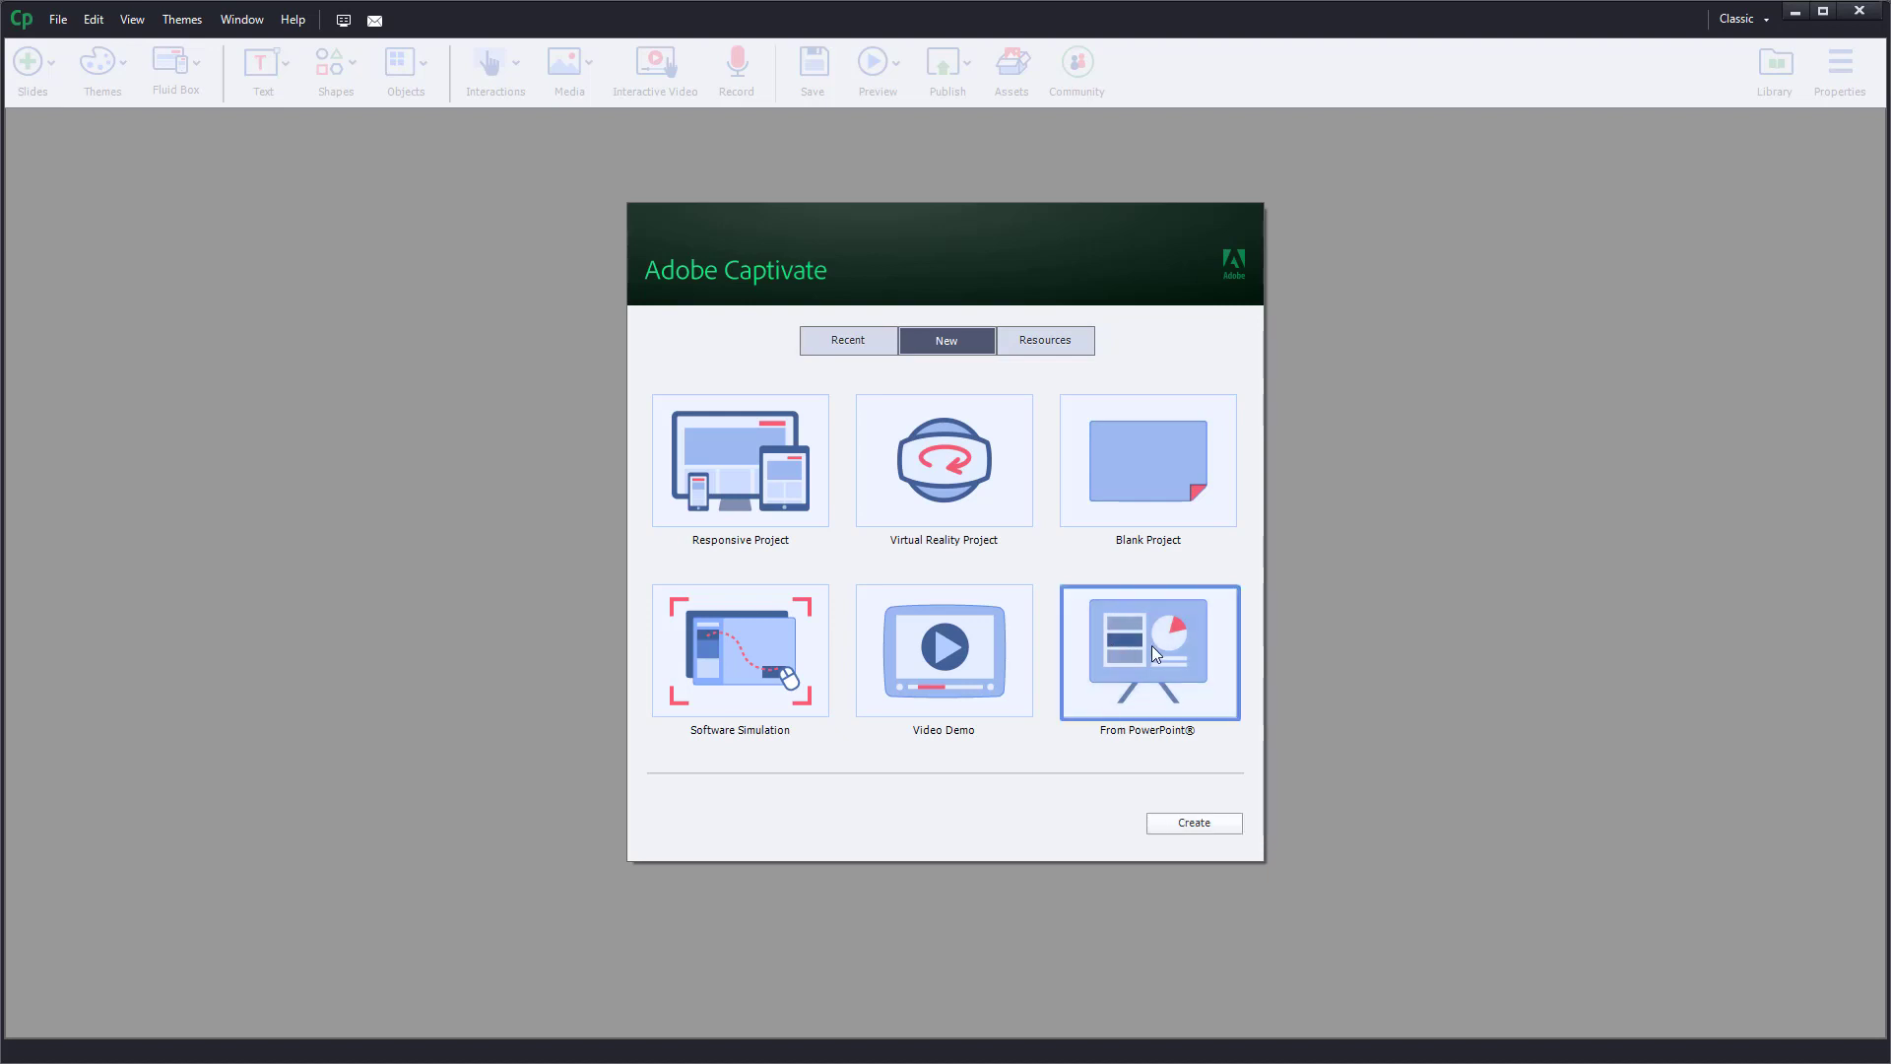
Import For Captivate.pptx from the Desktop as the source presentation.
click(1214, 824)
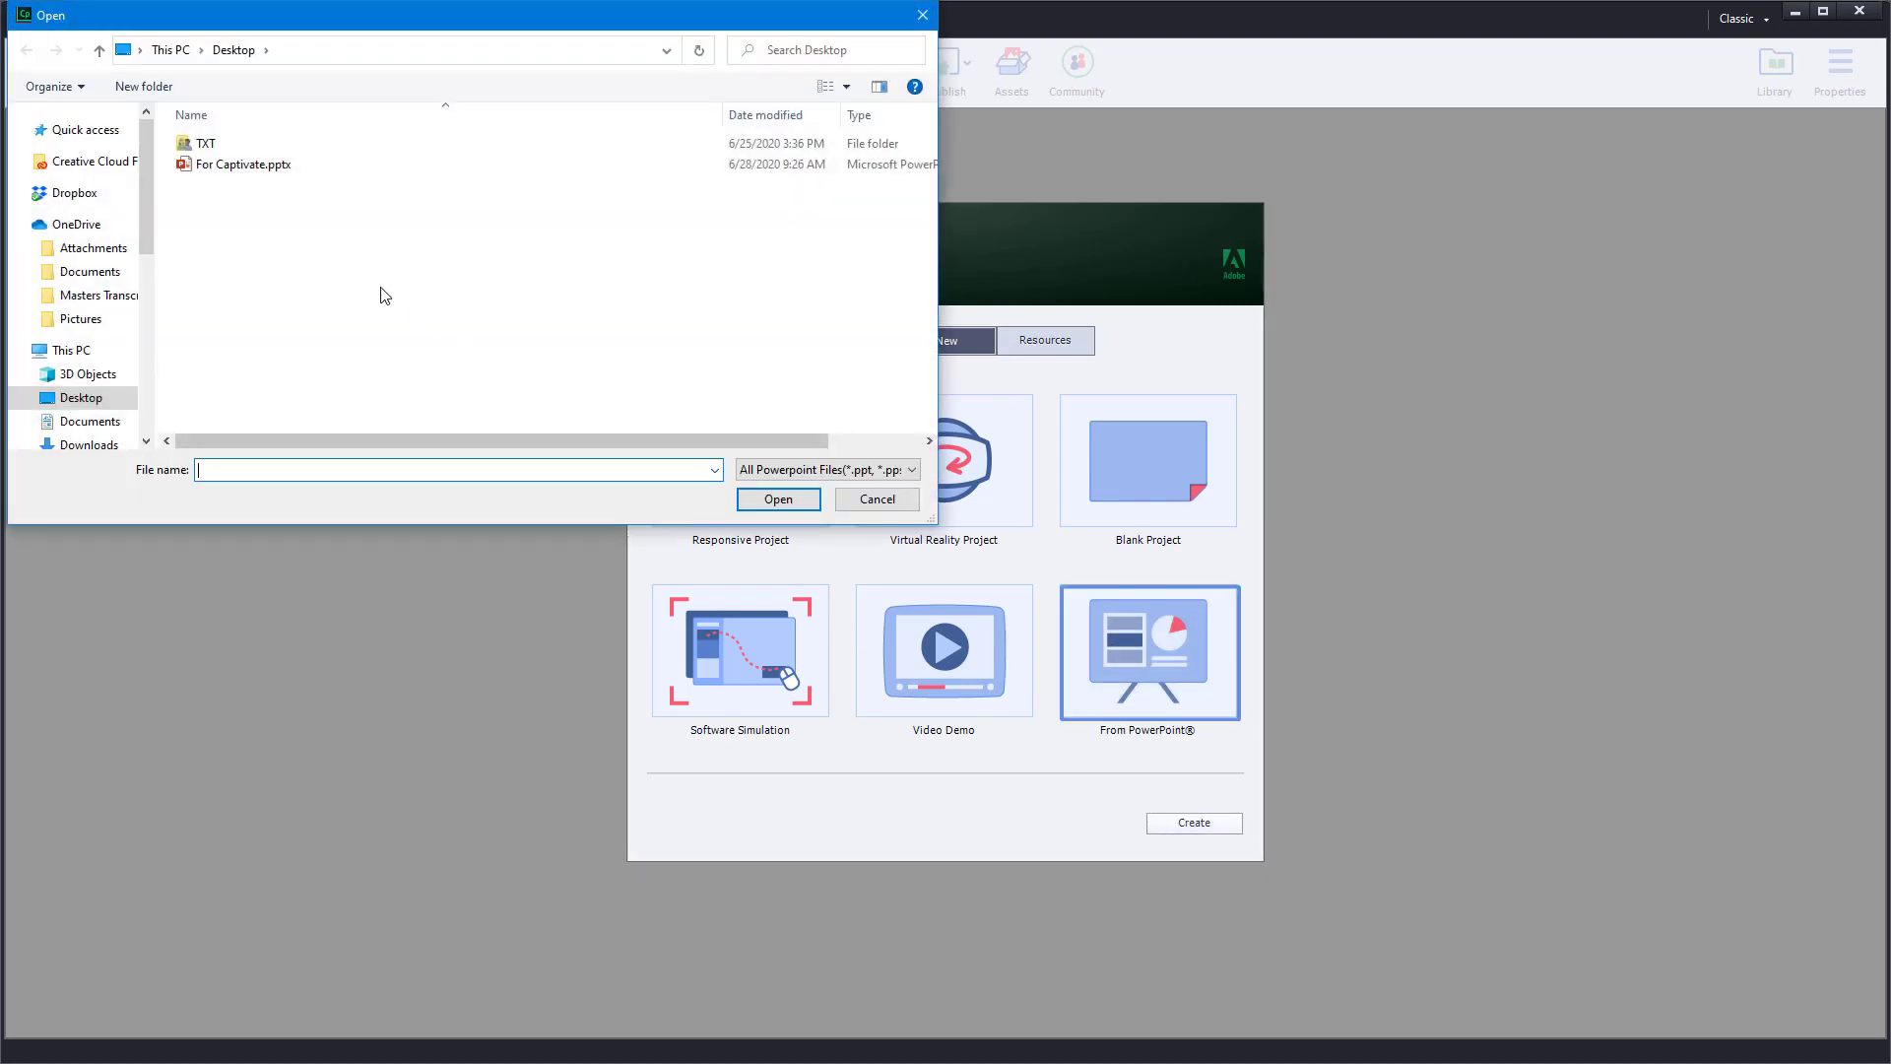
click(251, 166)
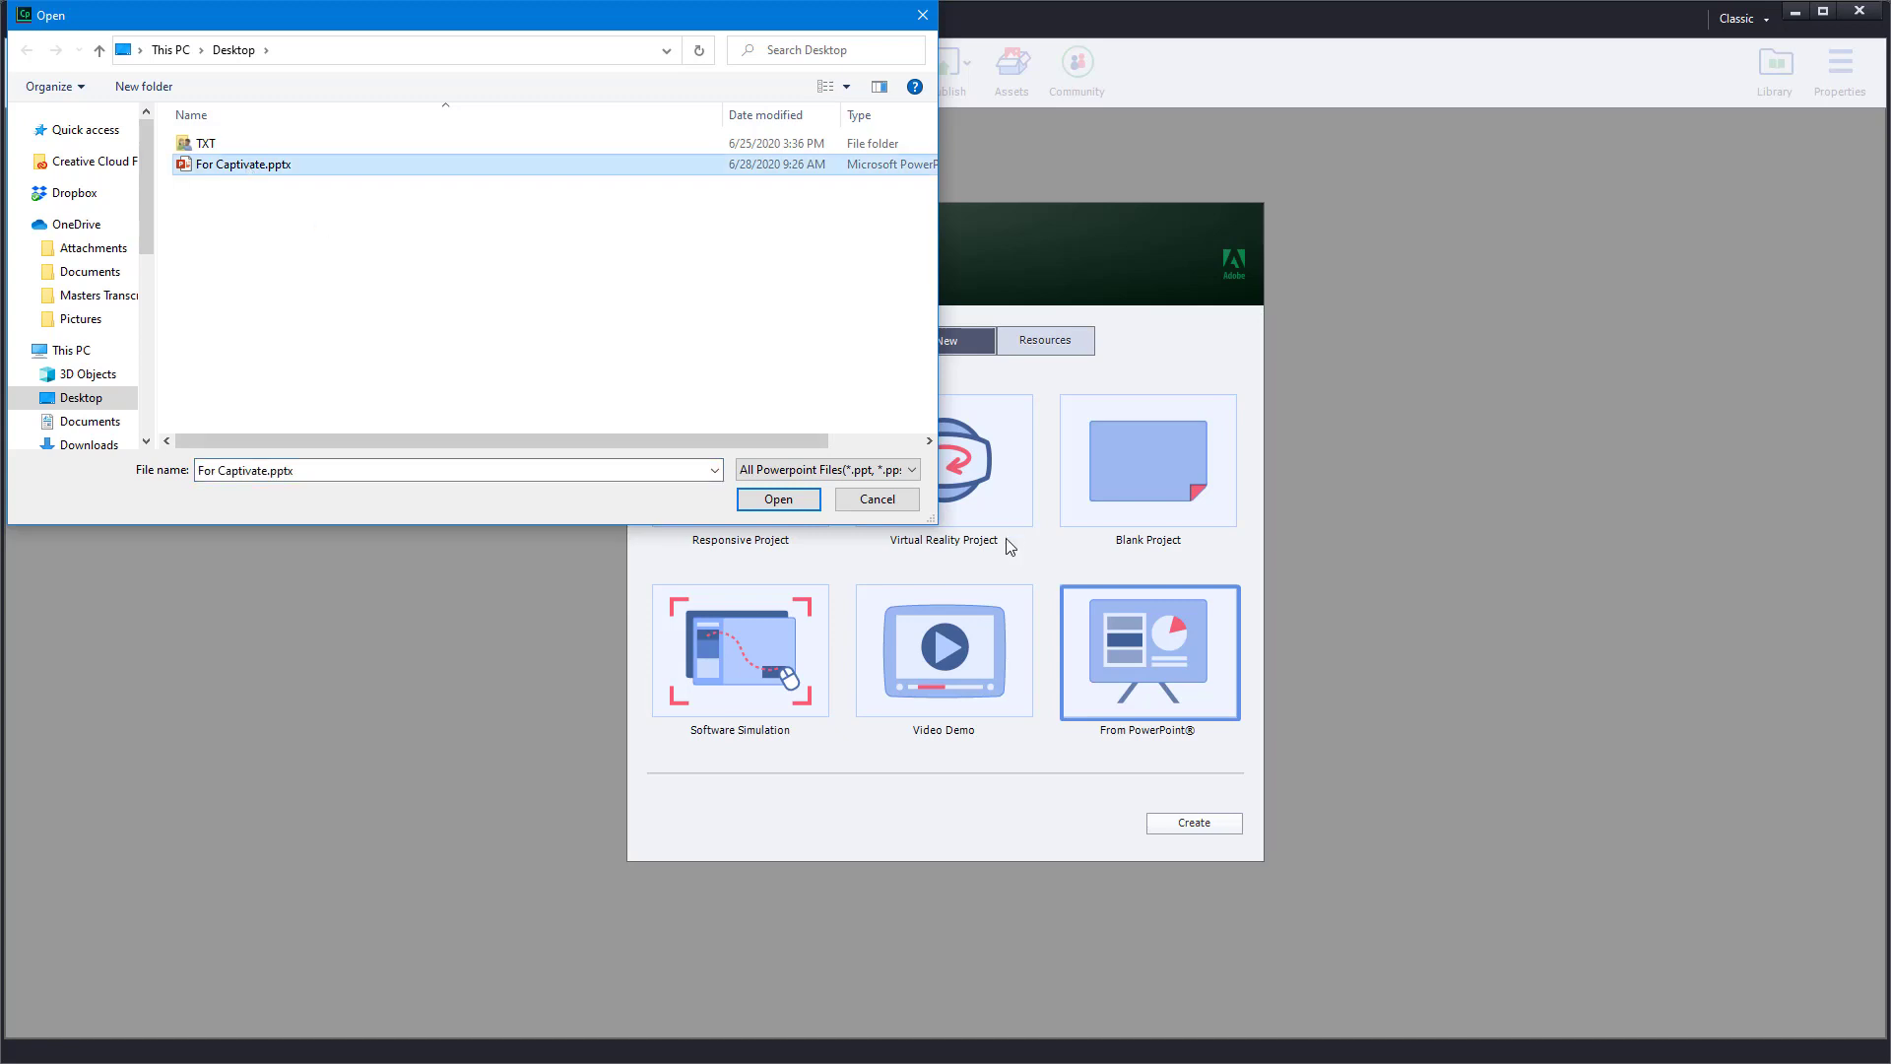
click(790, 500)
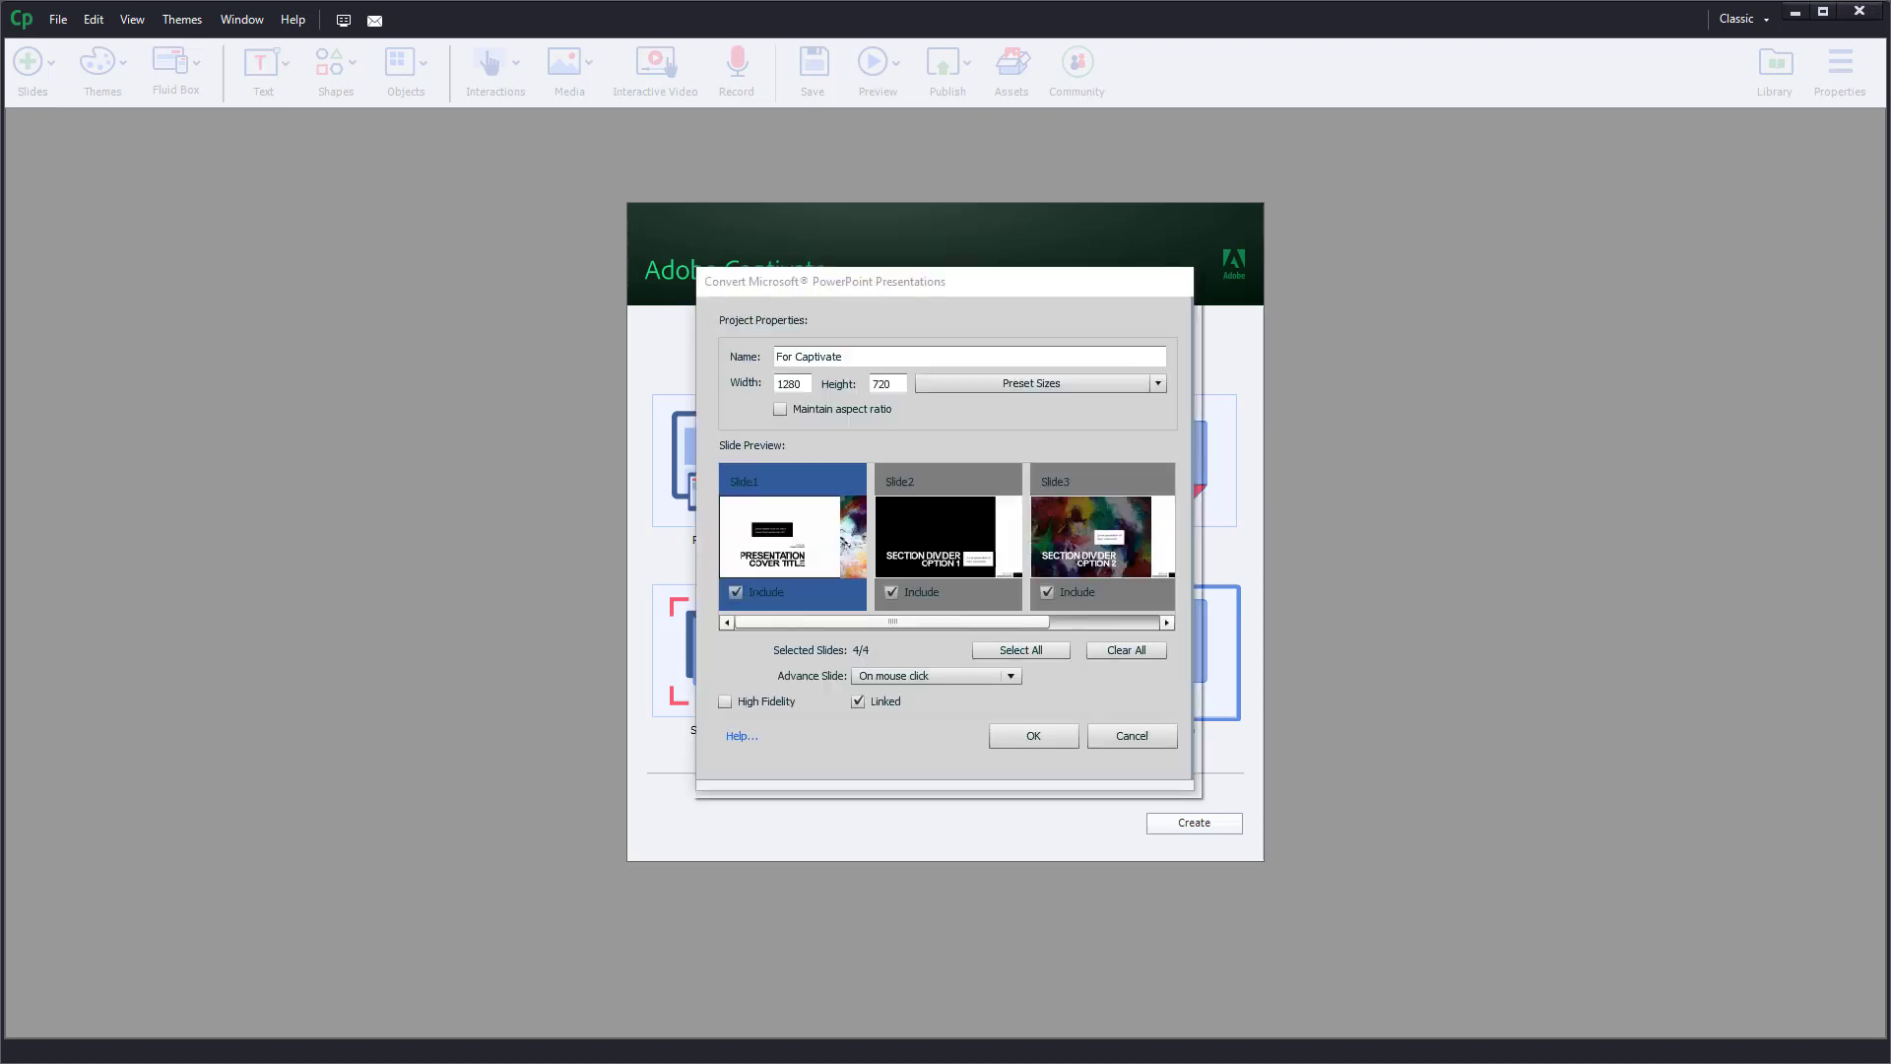
Convert at 1280×720 with all 4 slides, then review slides 2–4 and return to the cover.
click(1029, 748)
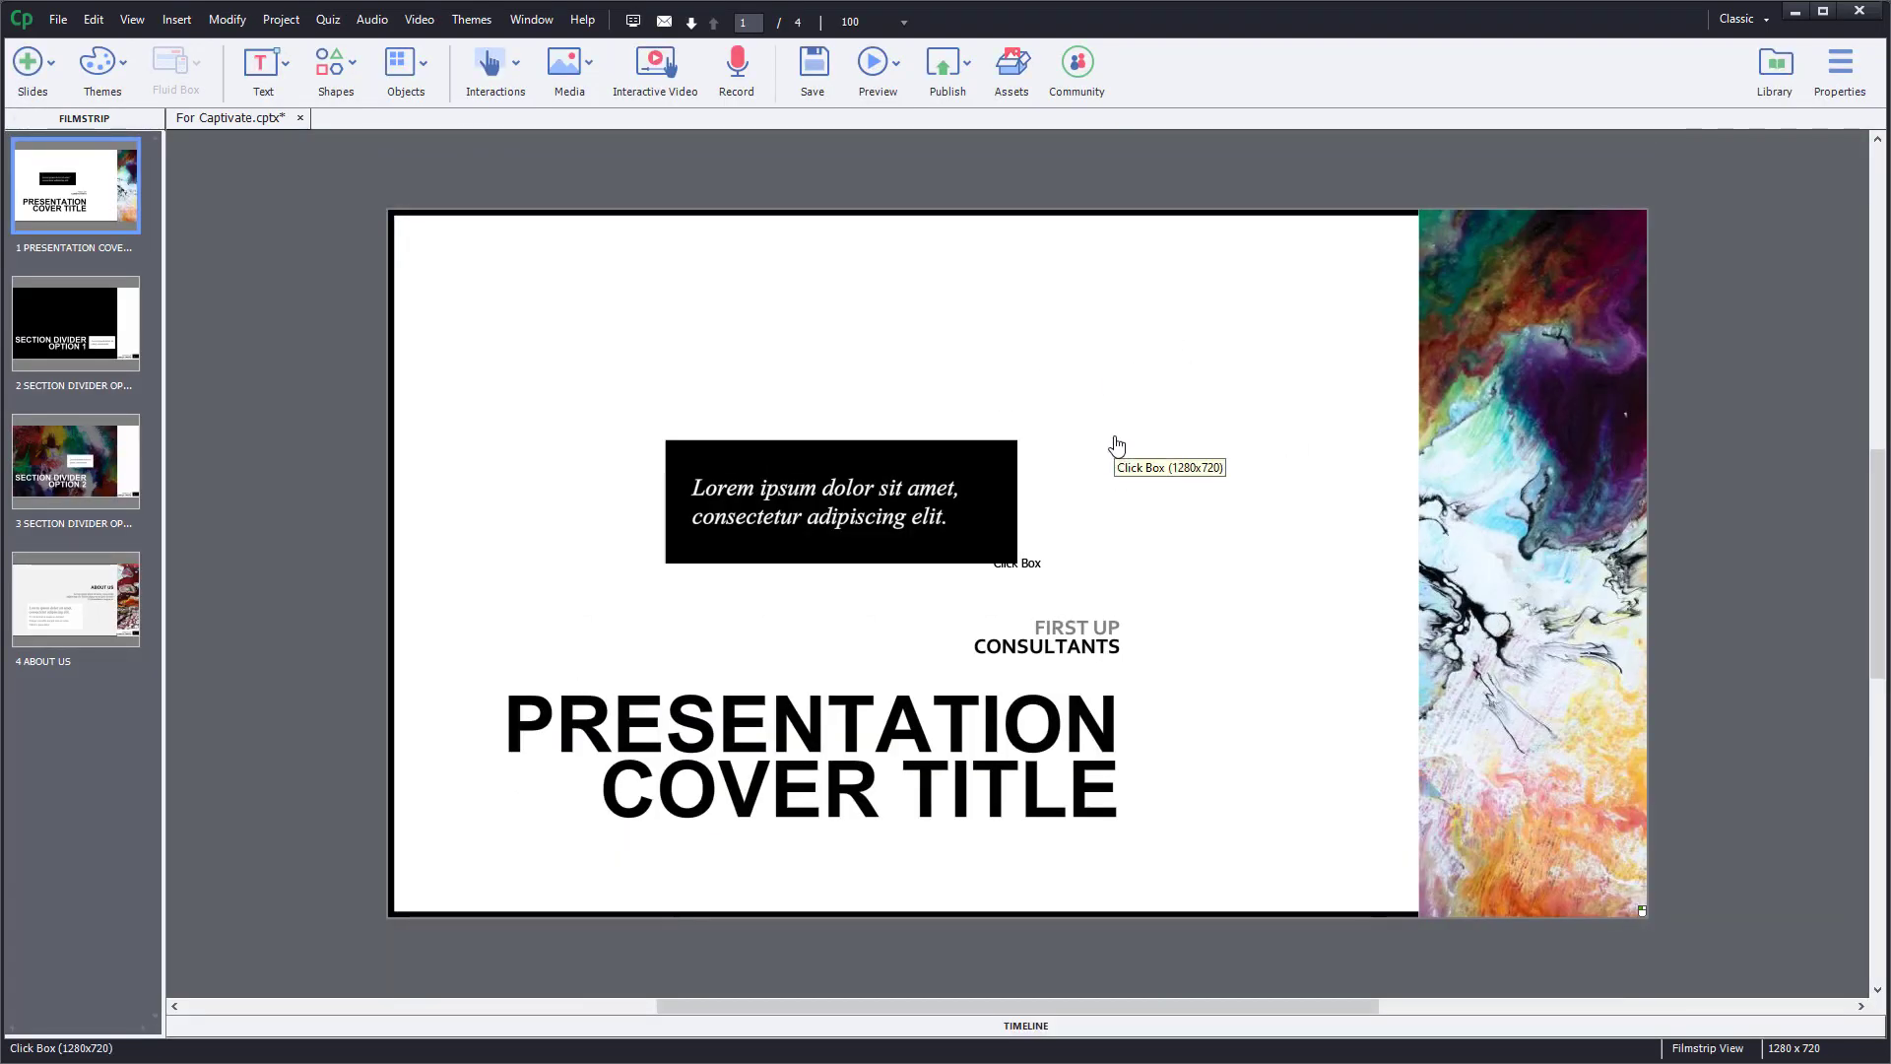
click(106, 345)
click(106, 476)
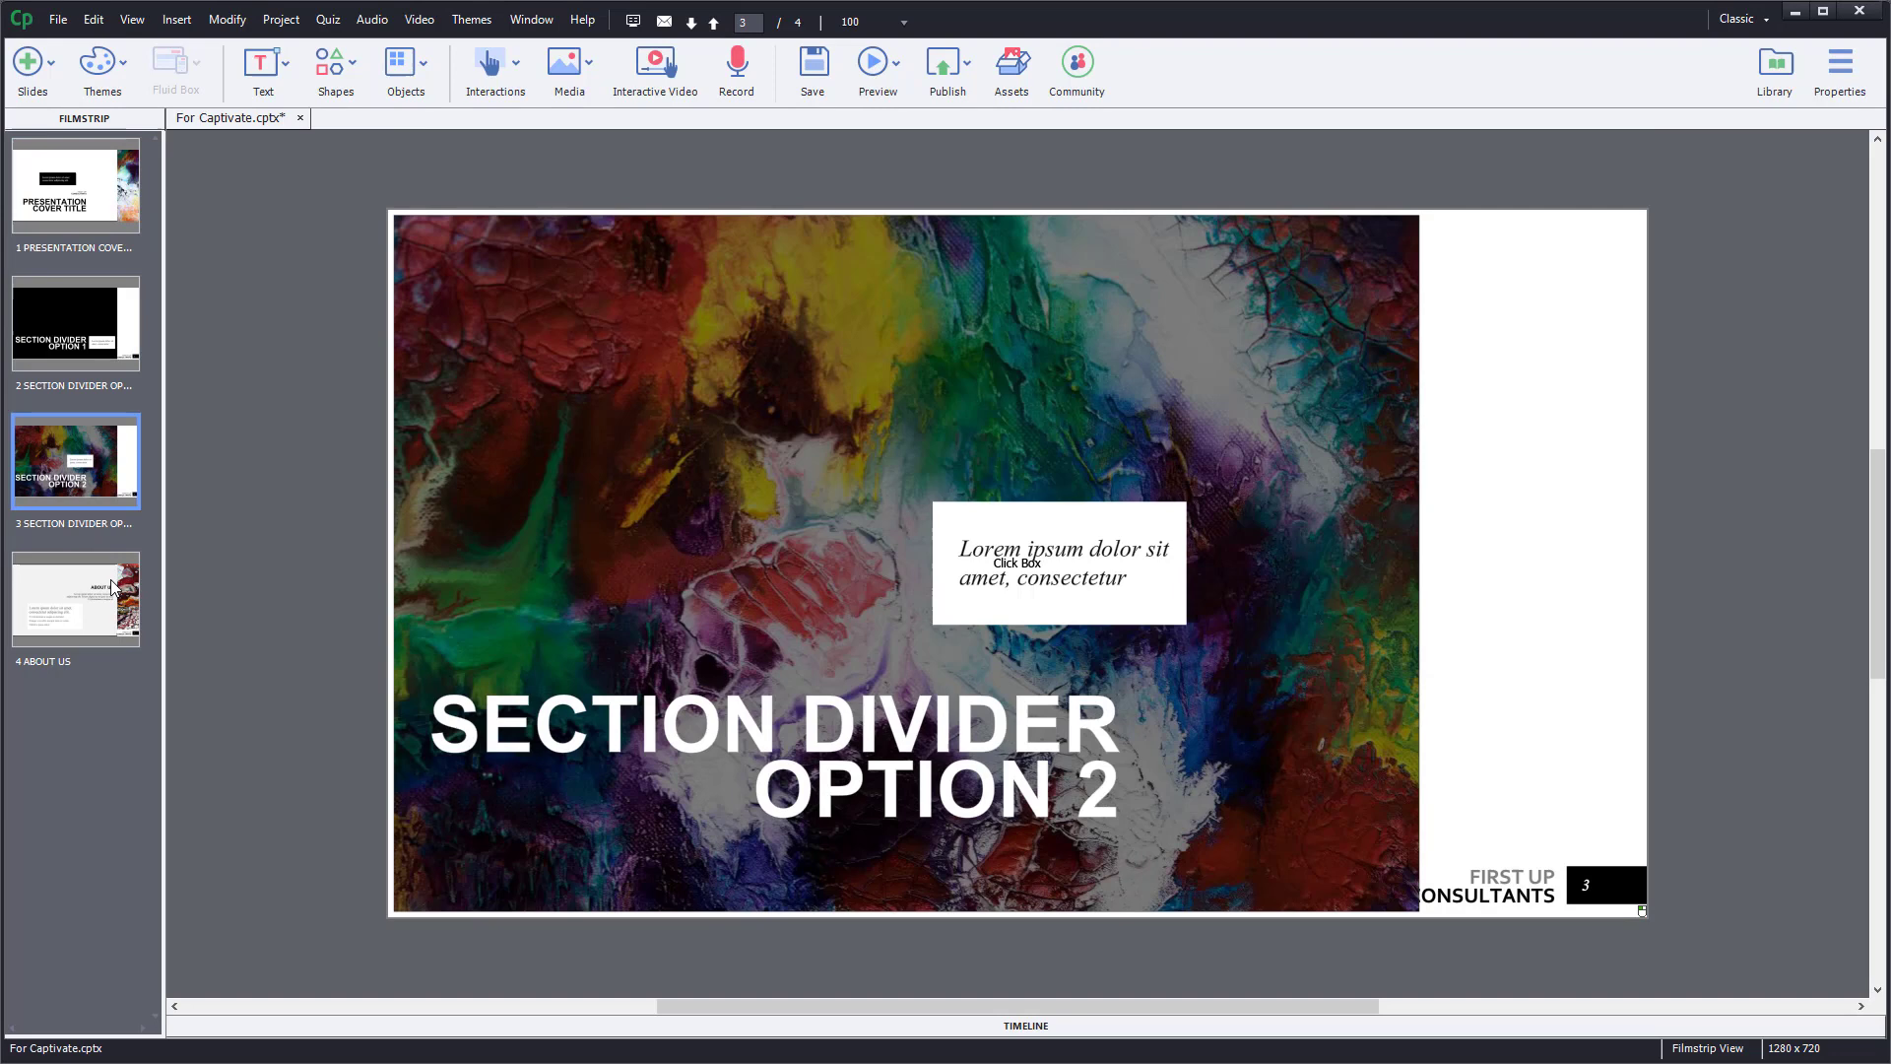
click(111, 591)
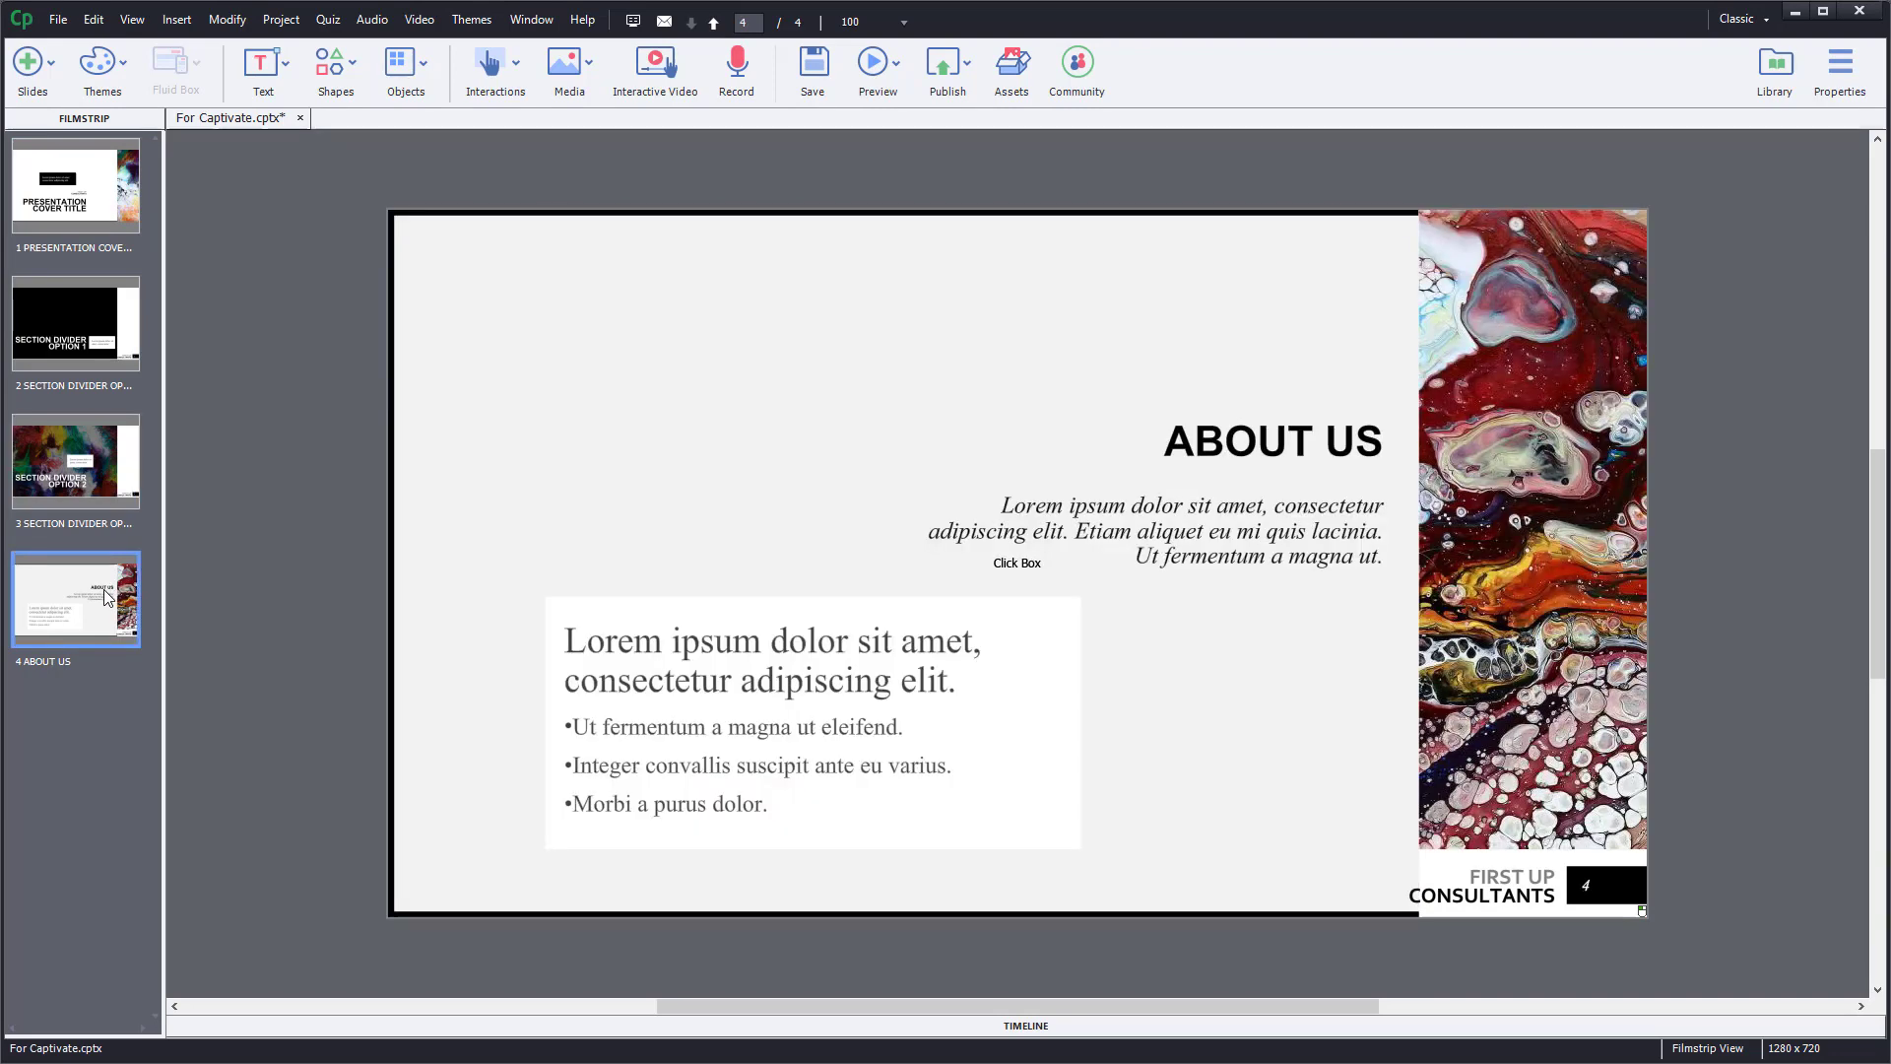
click(88, 221)
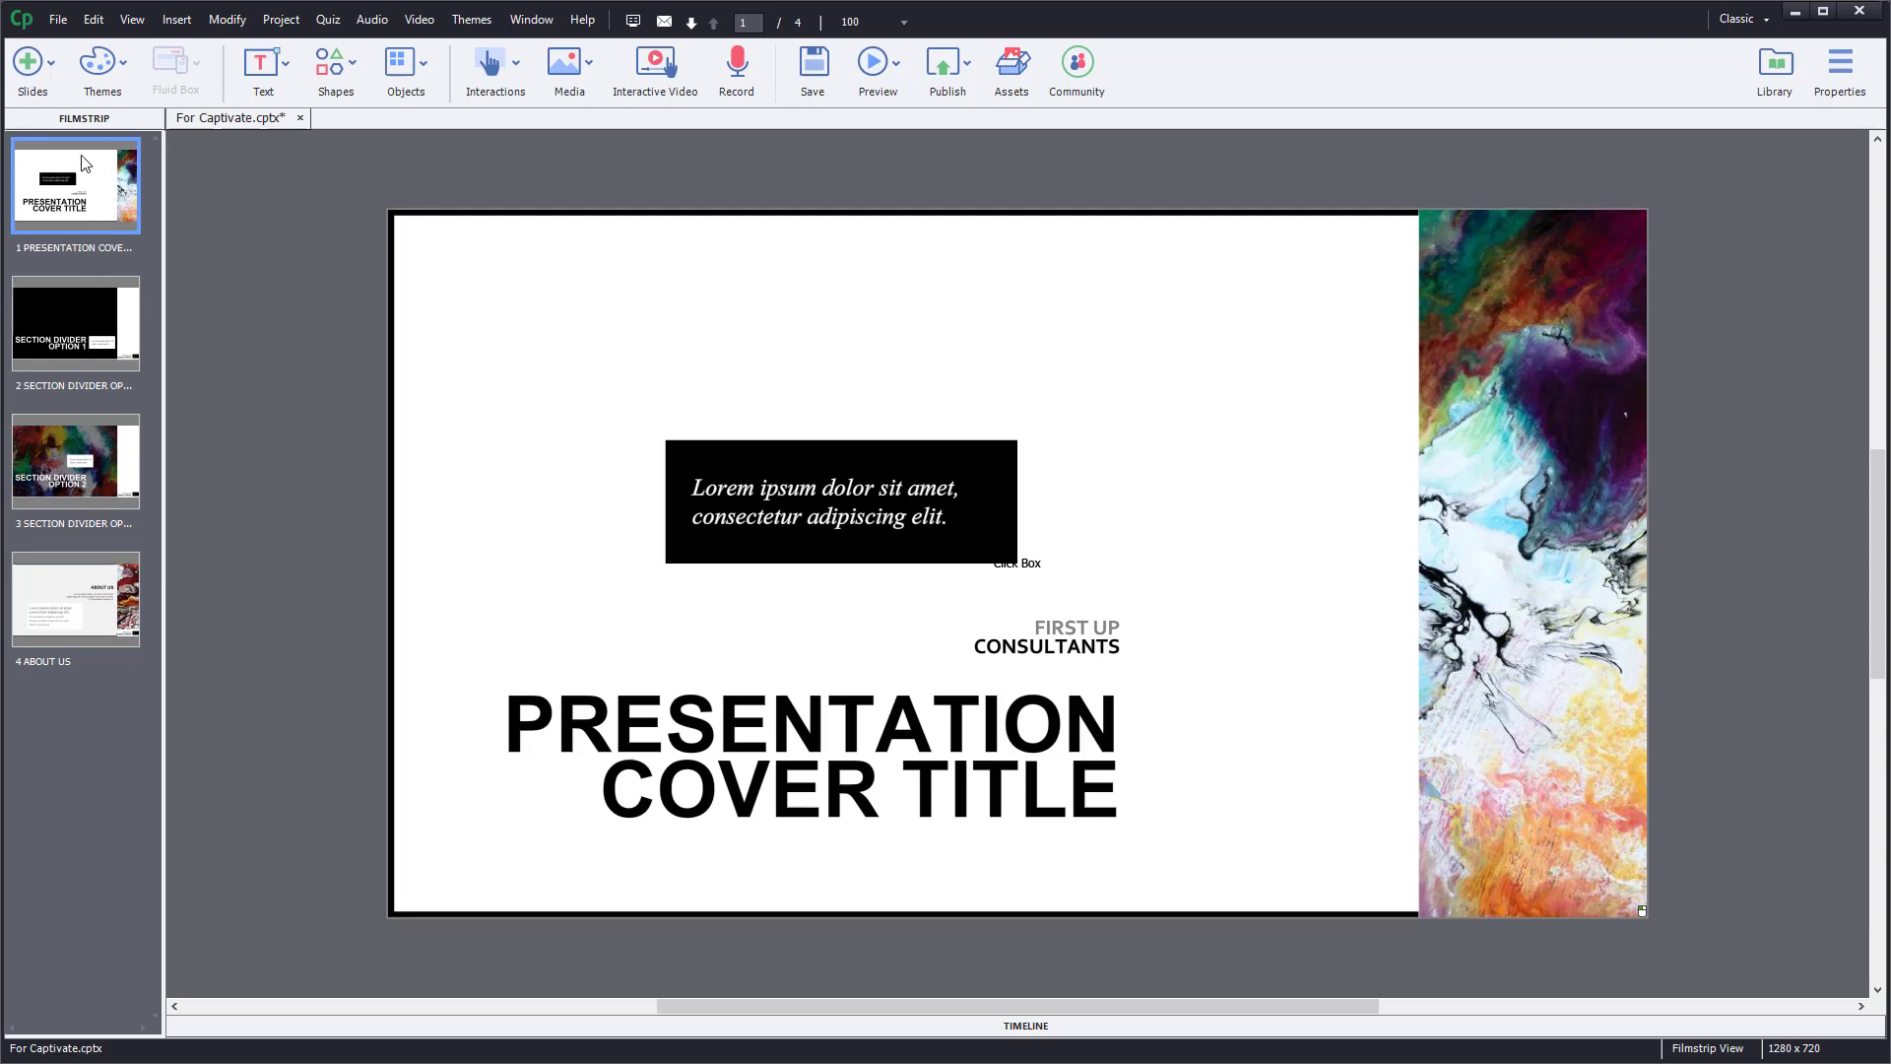
Open the cover slide in PowerPoint via Edit > Edit with Microsoft PowerPoint > Edit Slide.
click(94, 19)
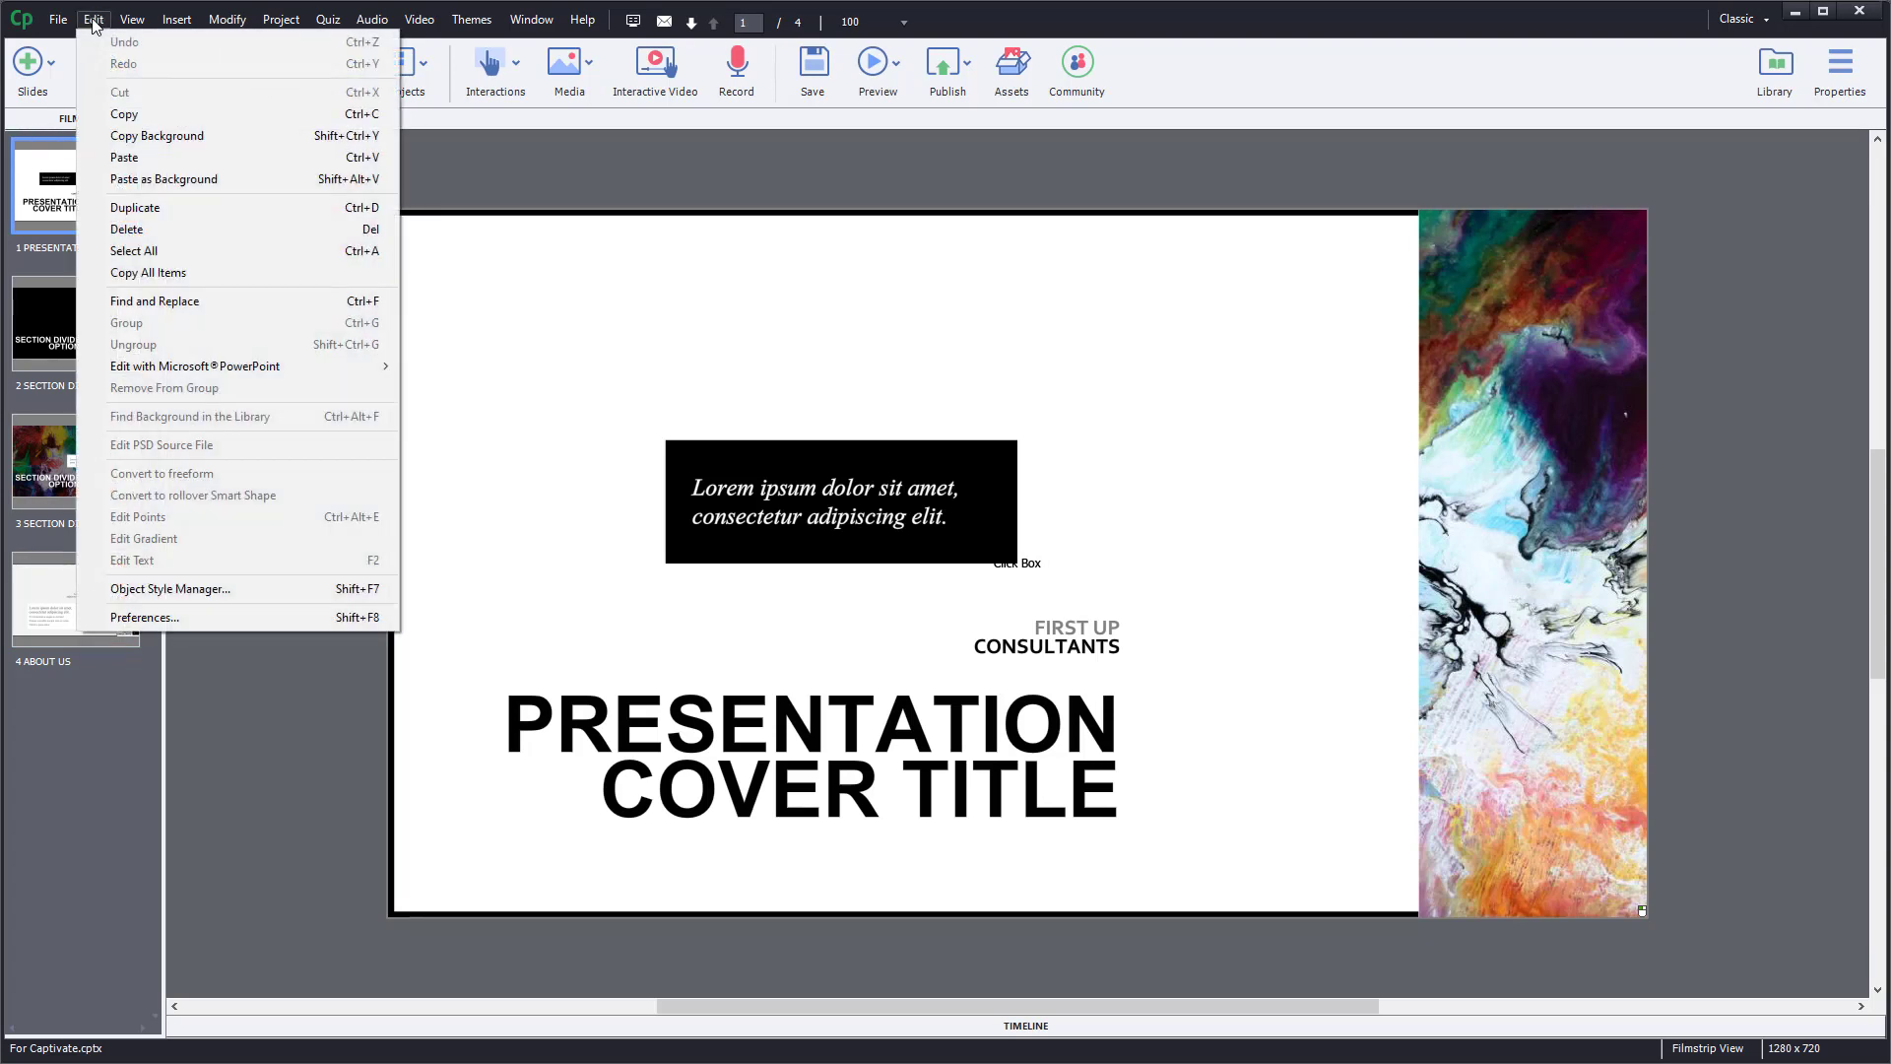
mouse_move(228, 370)
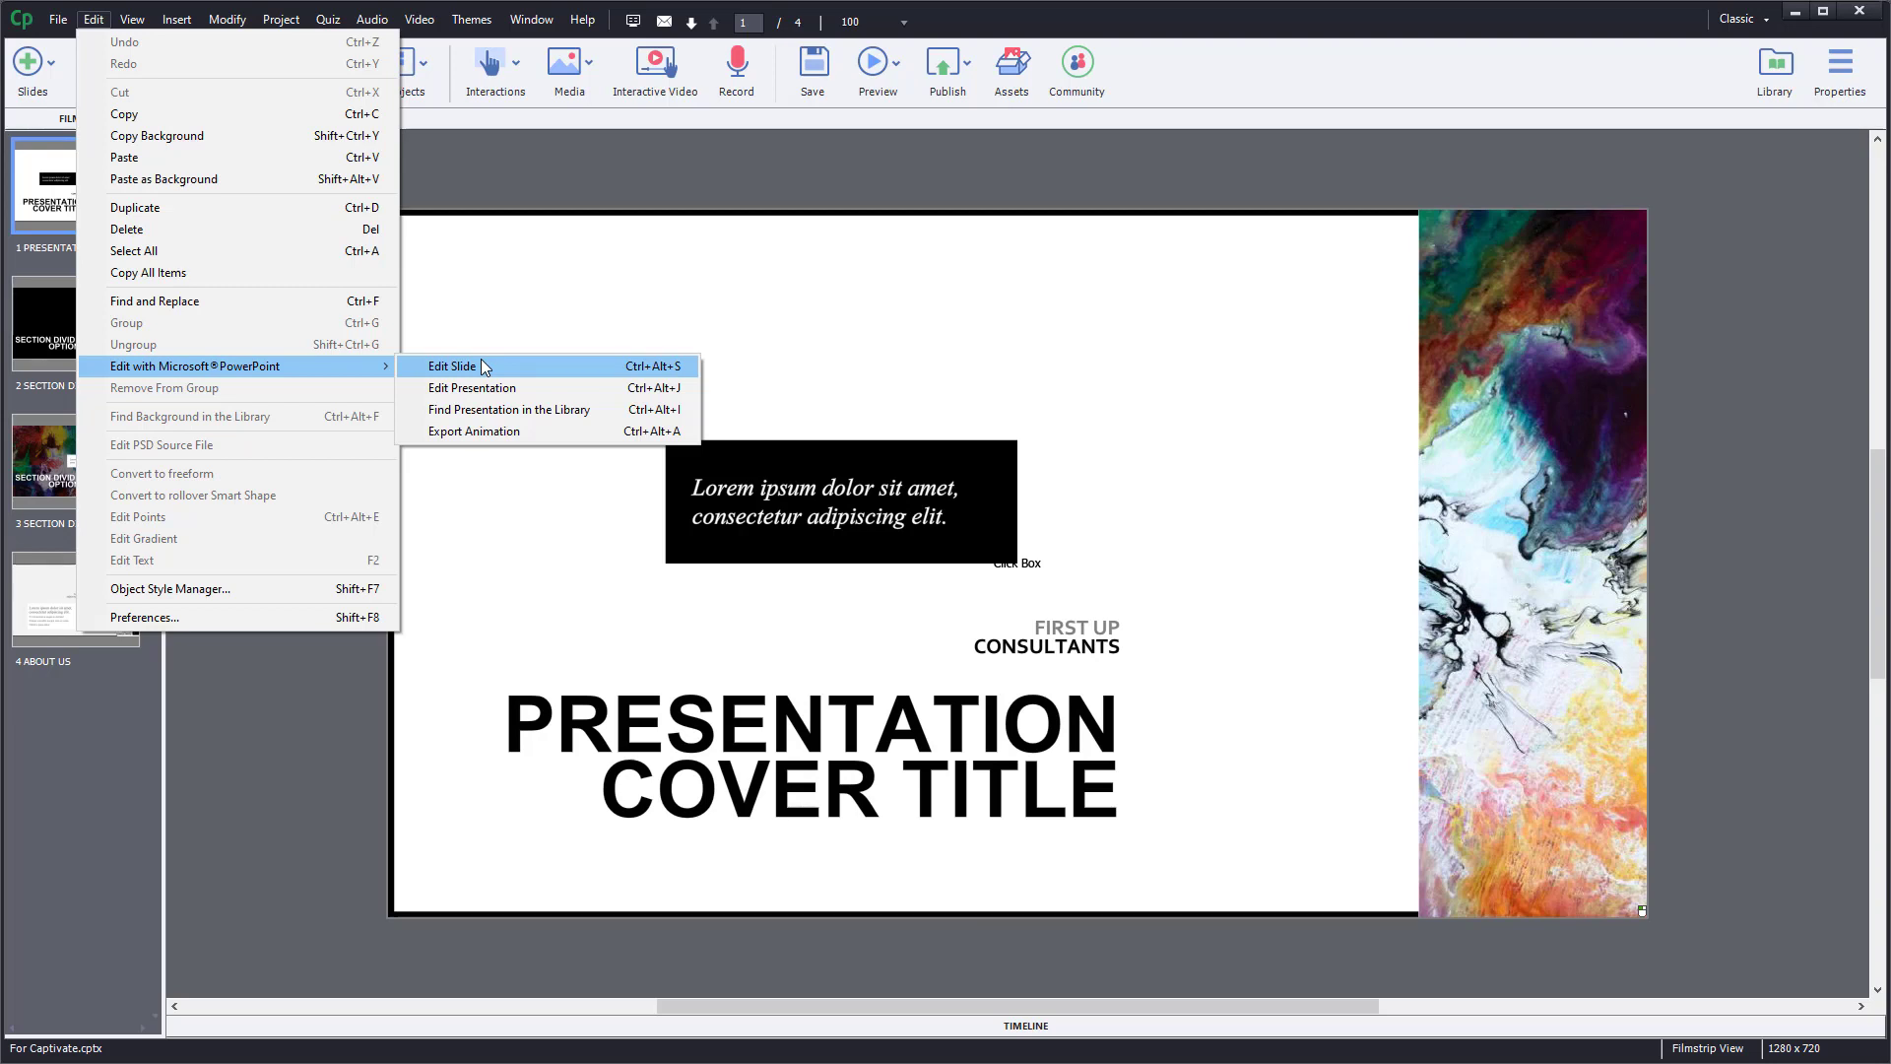
click(450, 371)
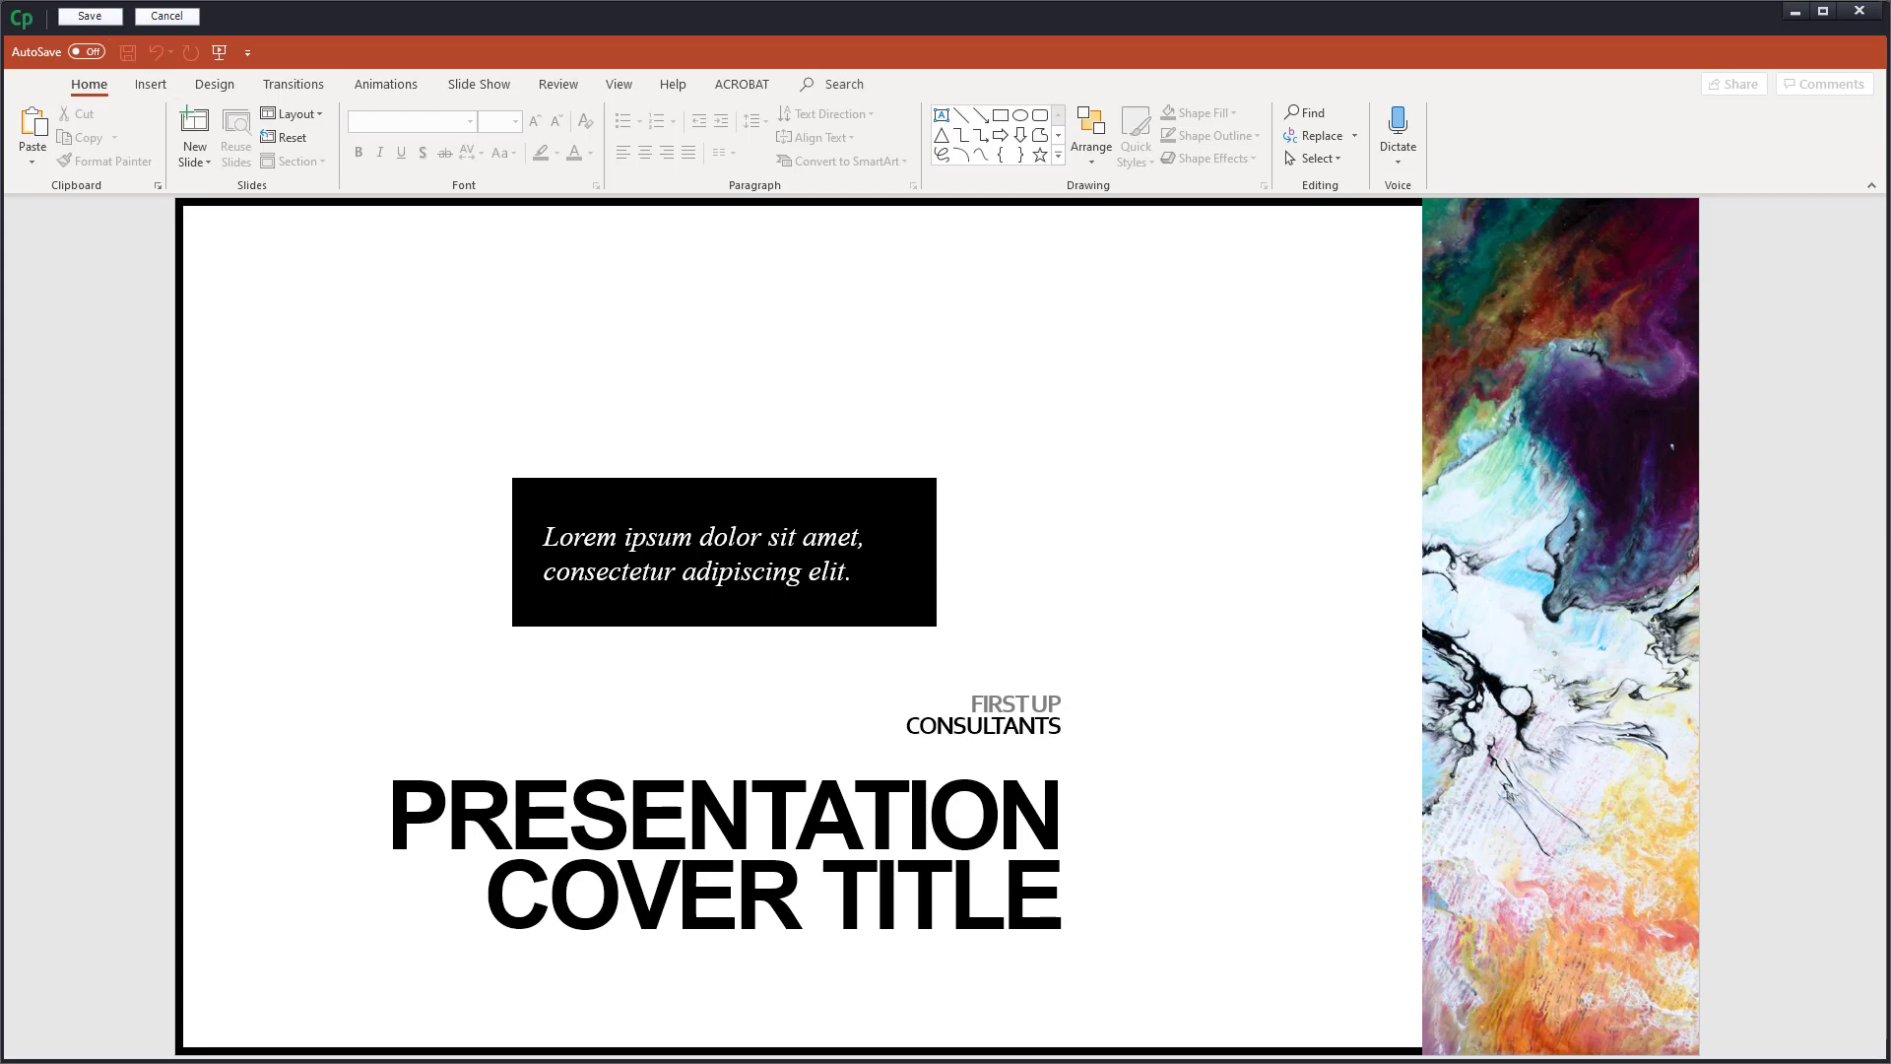
Replace the cover slide's title text with TUTORTUBE and save it back to Captivate.
click(945, 814)
key(ctrl+a)
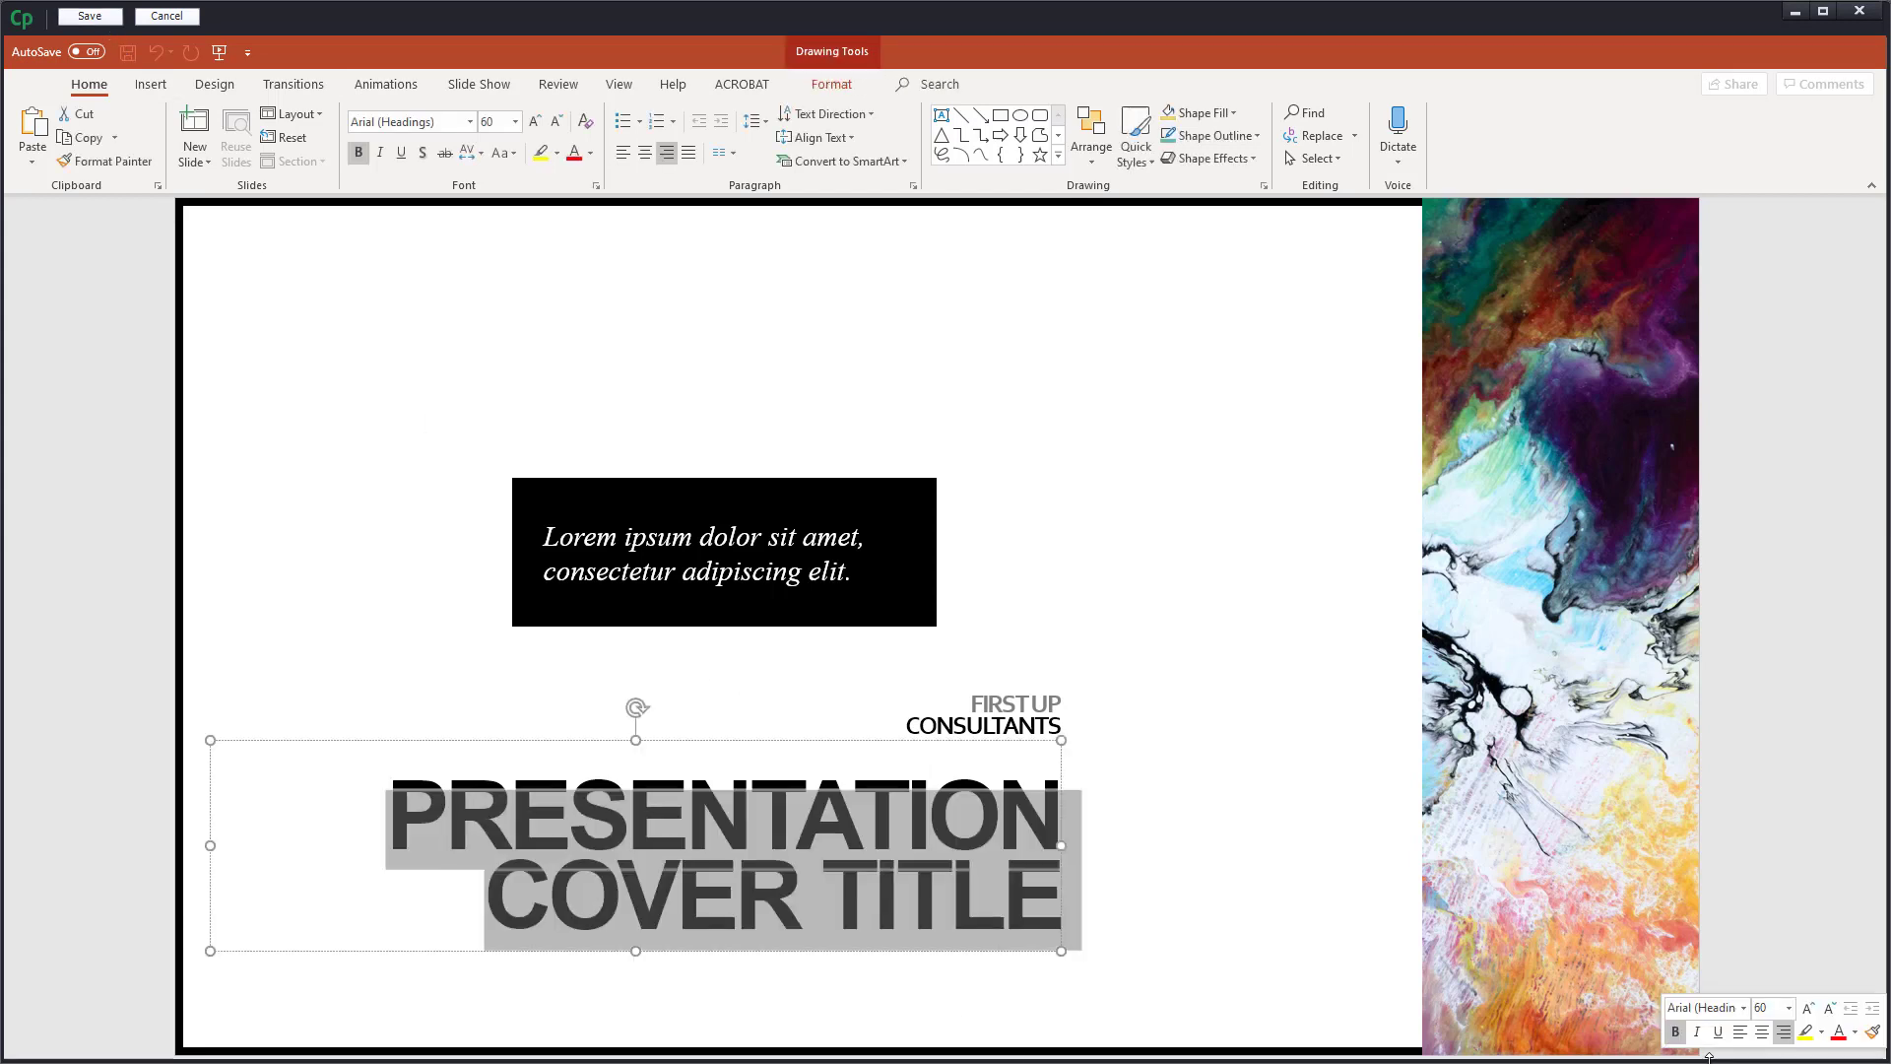
text(TUTORTUBE)
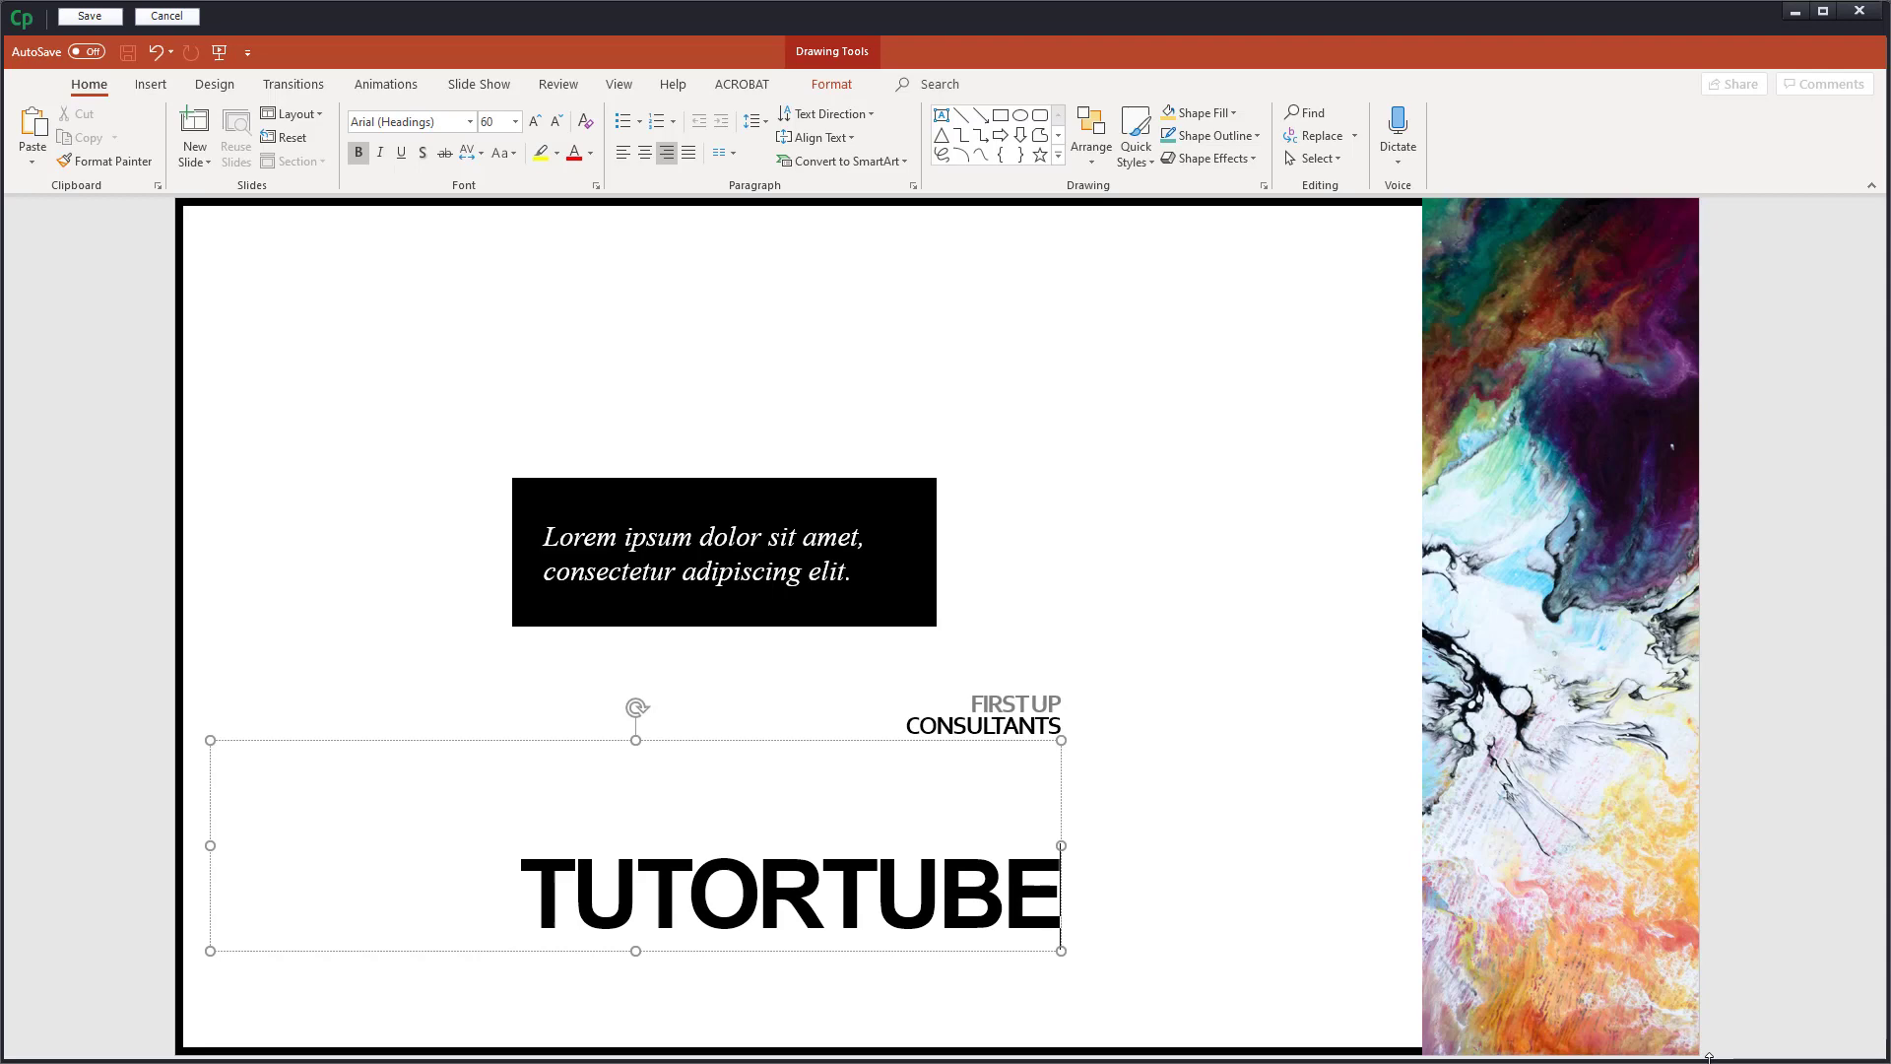
click(93, 18)
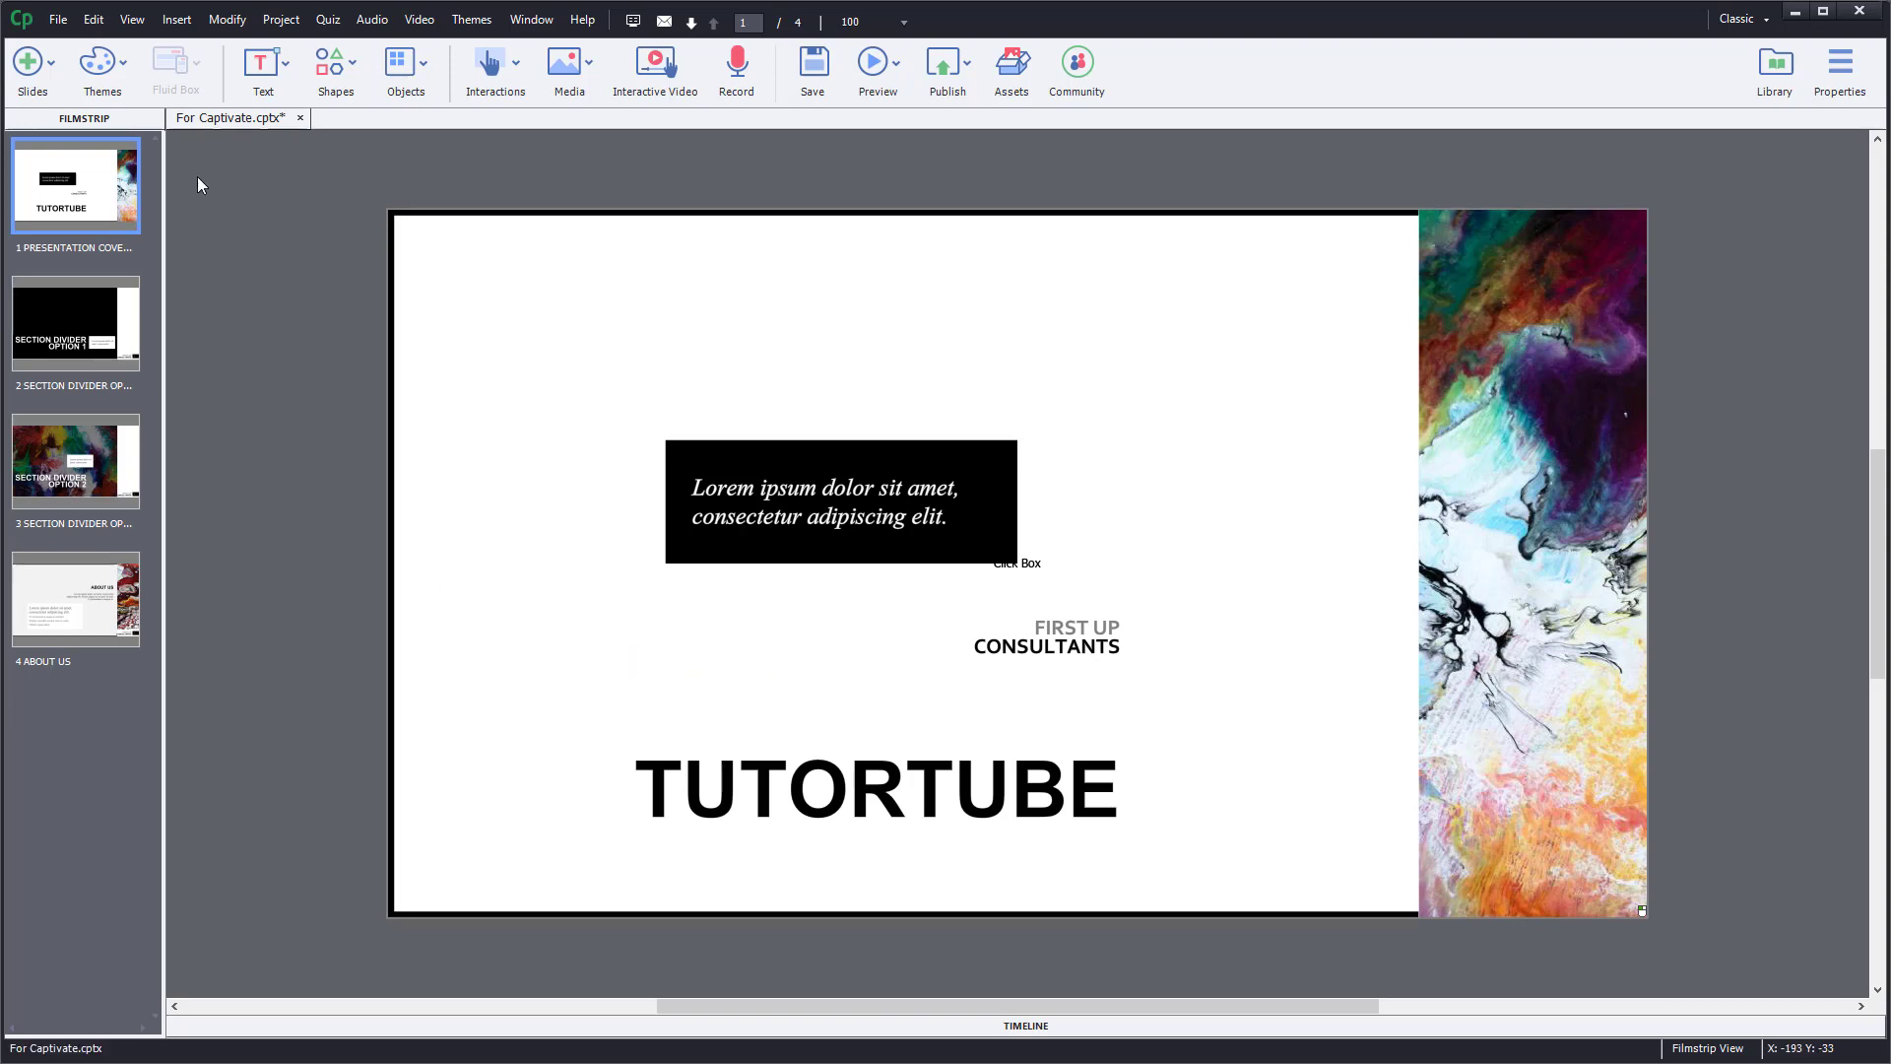
Open the whole presentation in PowerPoint and drag slide 2's Lorem text box higher.
click(93, 19)
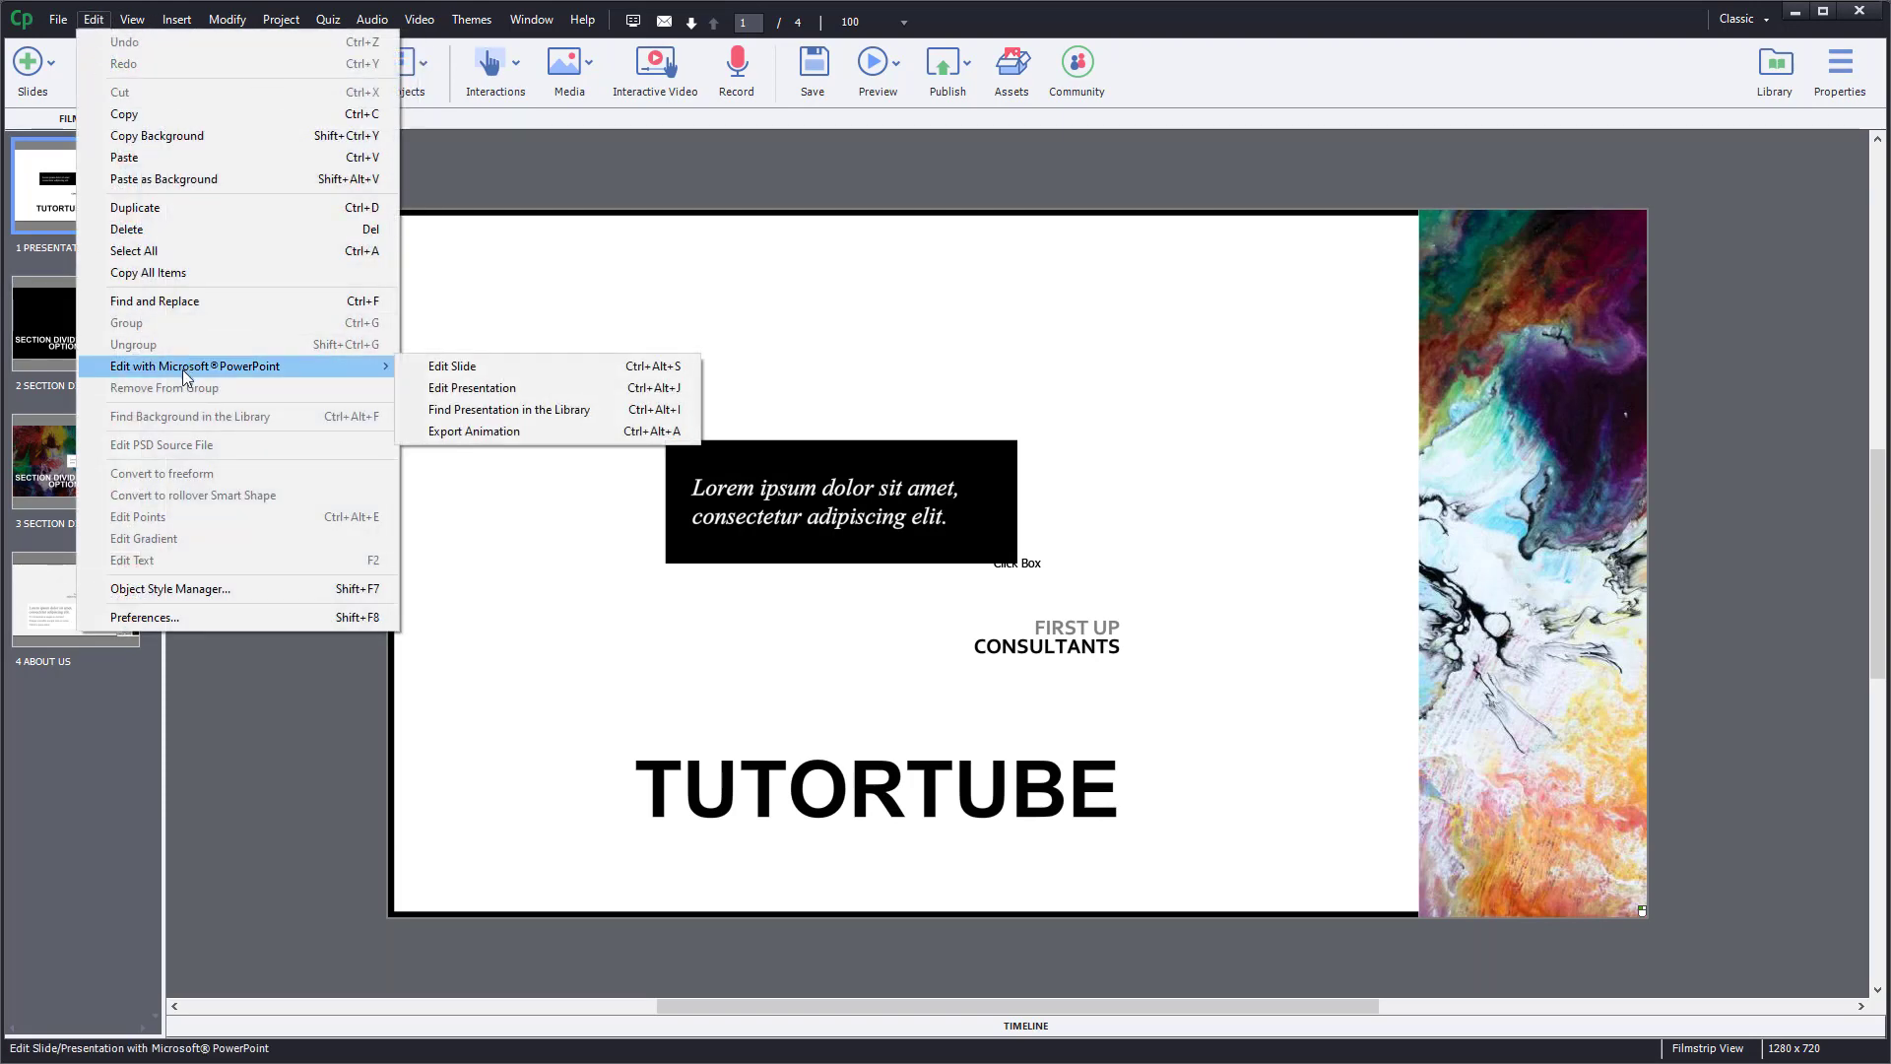
click(572, 387)
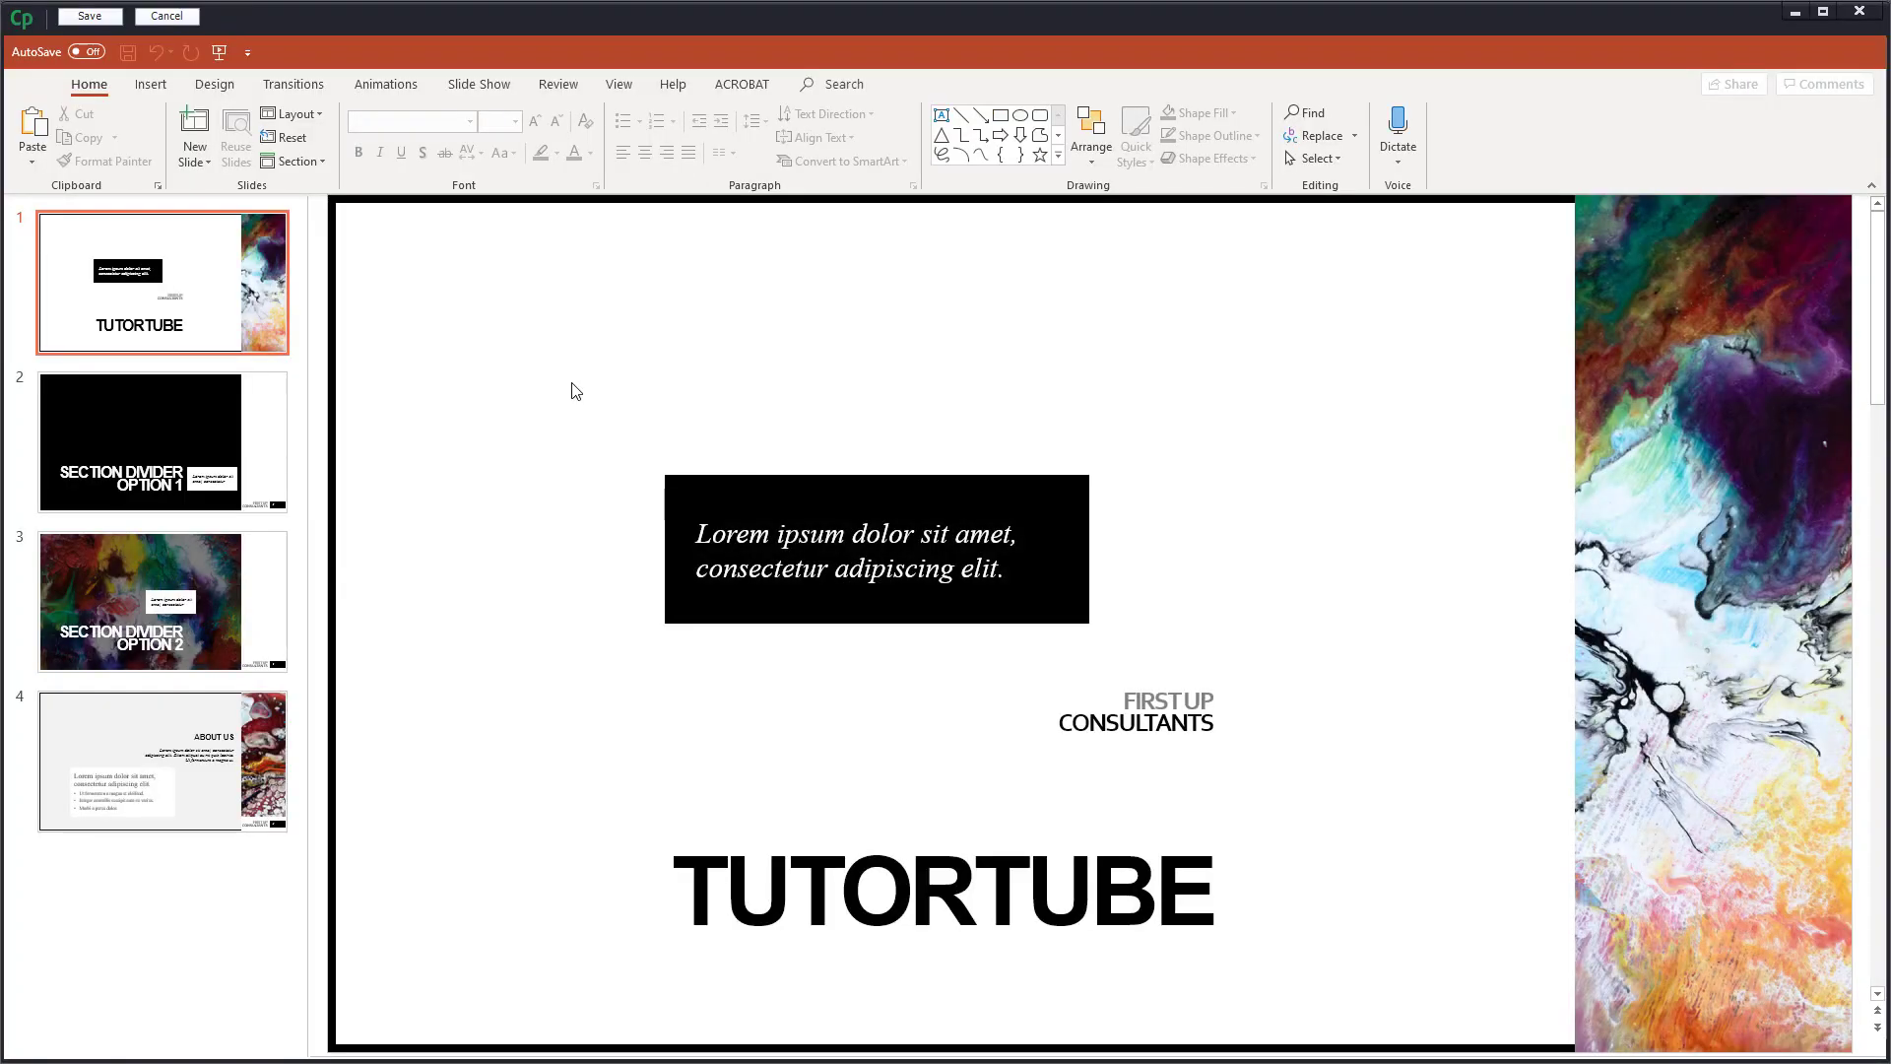
click(171, 498)
click(1461, 793)
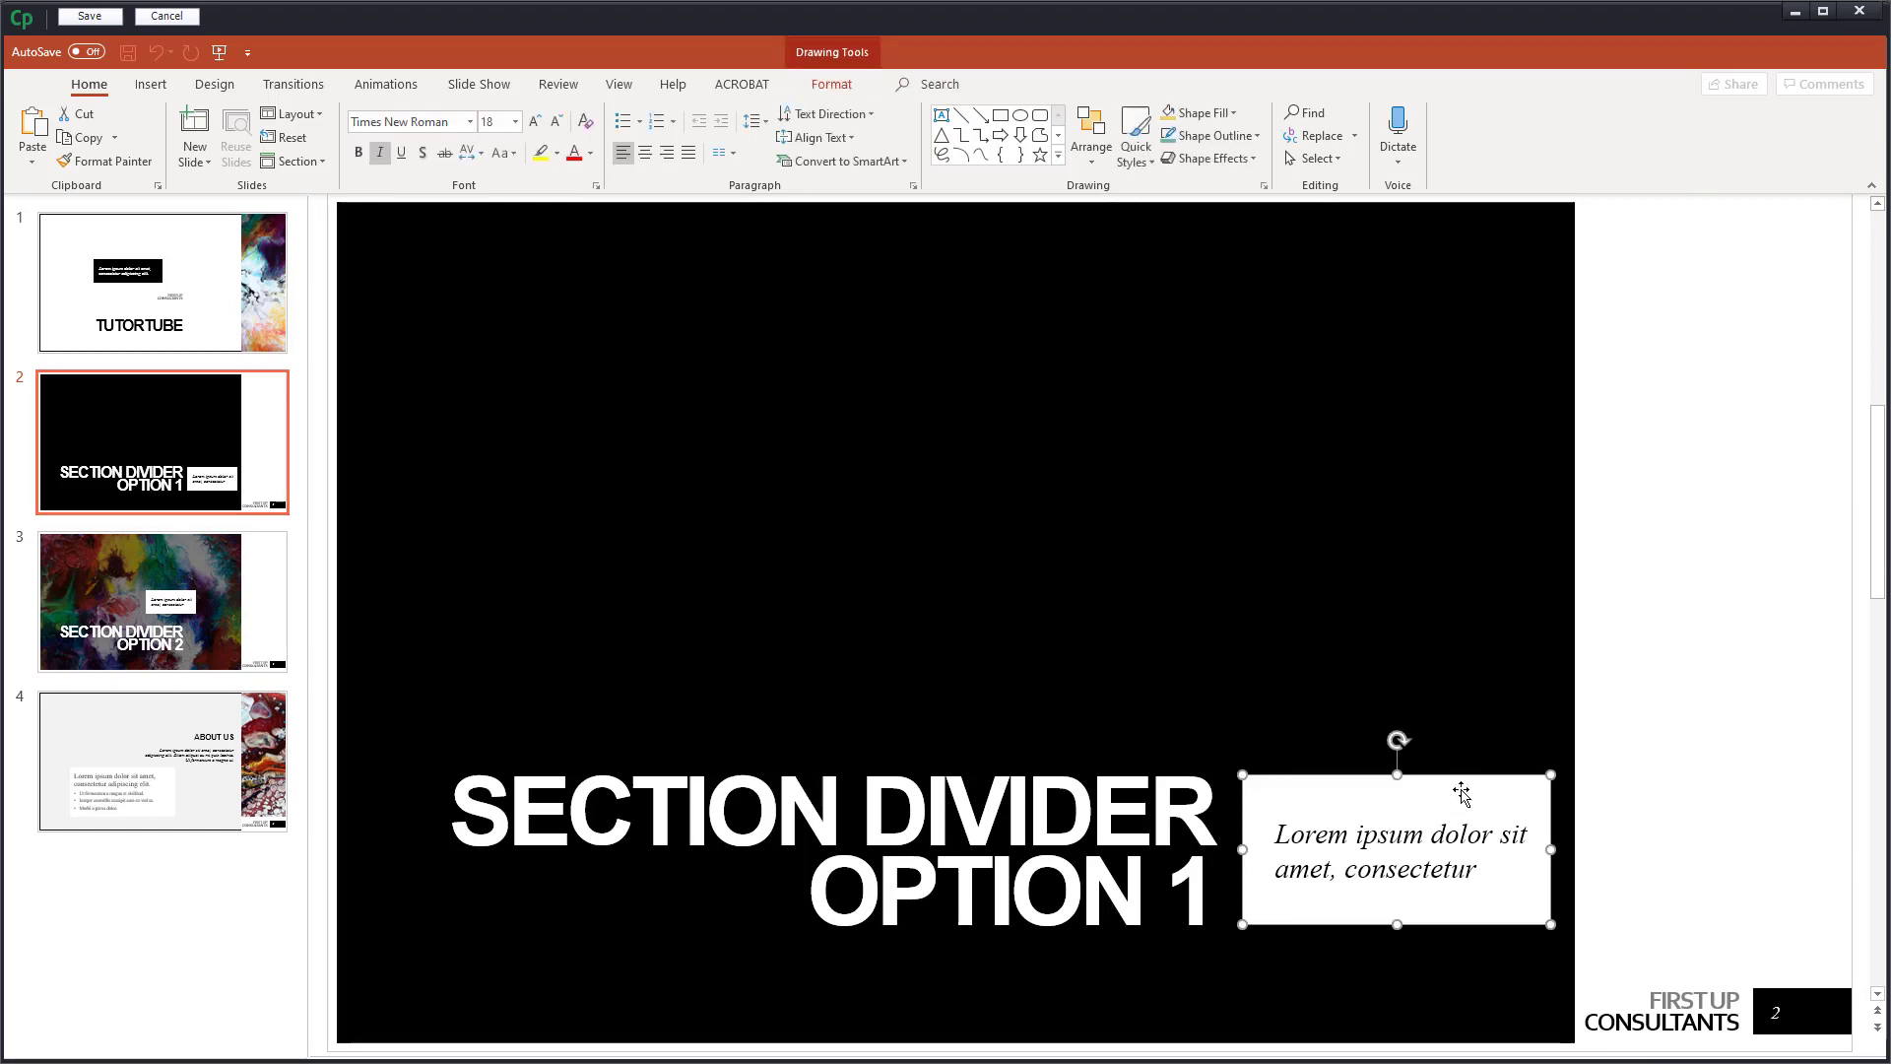
drag(1460, 793, 1085, 449)
Check slide 3's text box, then save the presentation edits back into Captivate.
click(162, 601)
drag(1178, 650, 1057, 648)
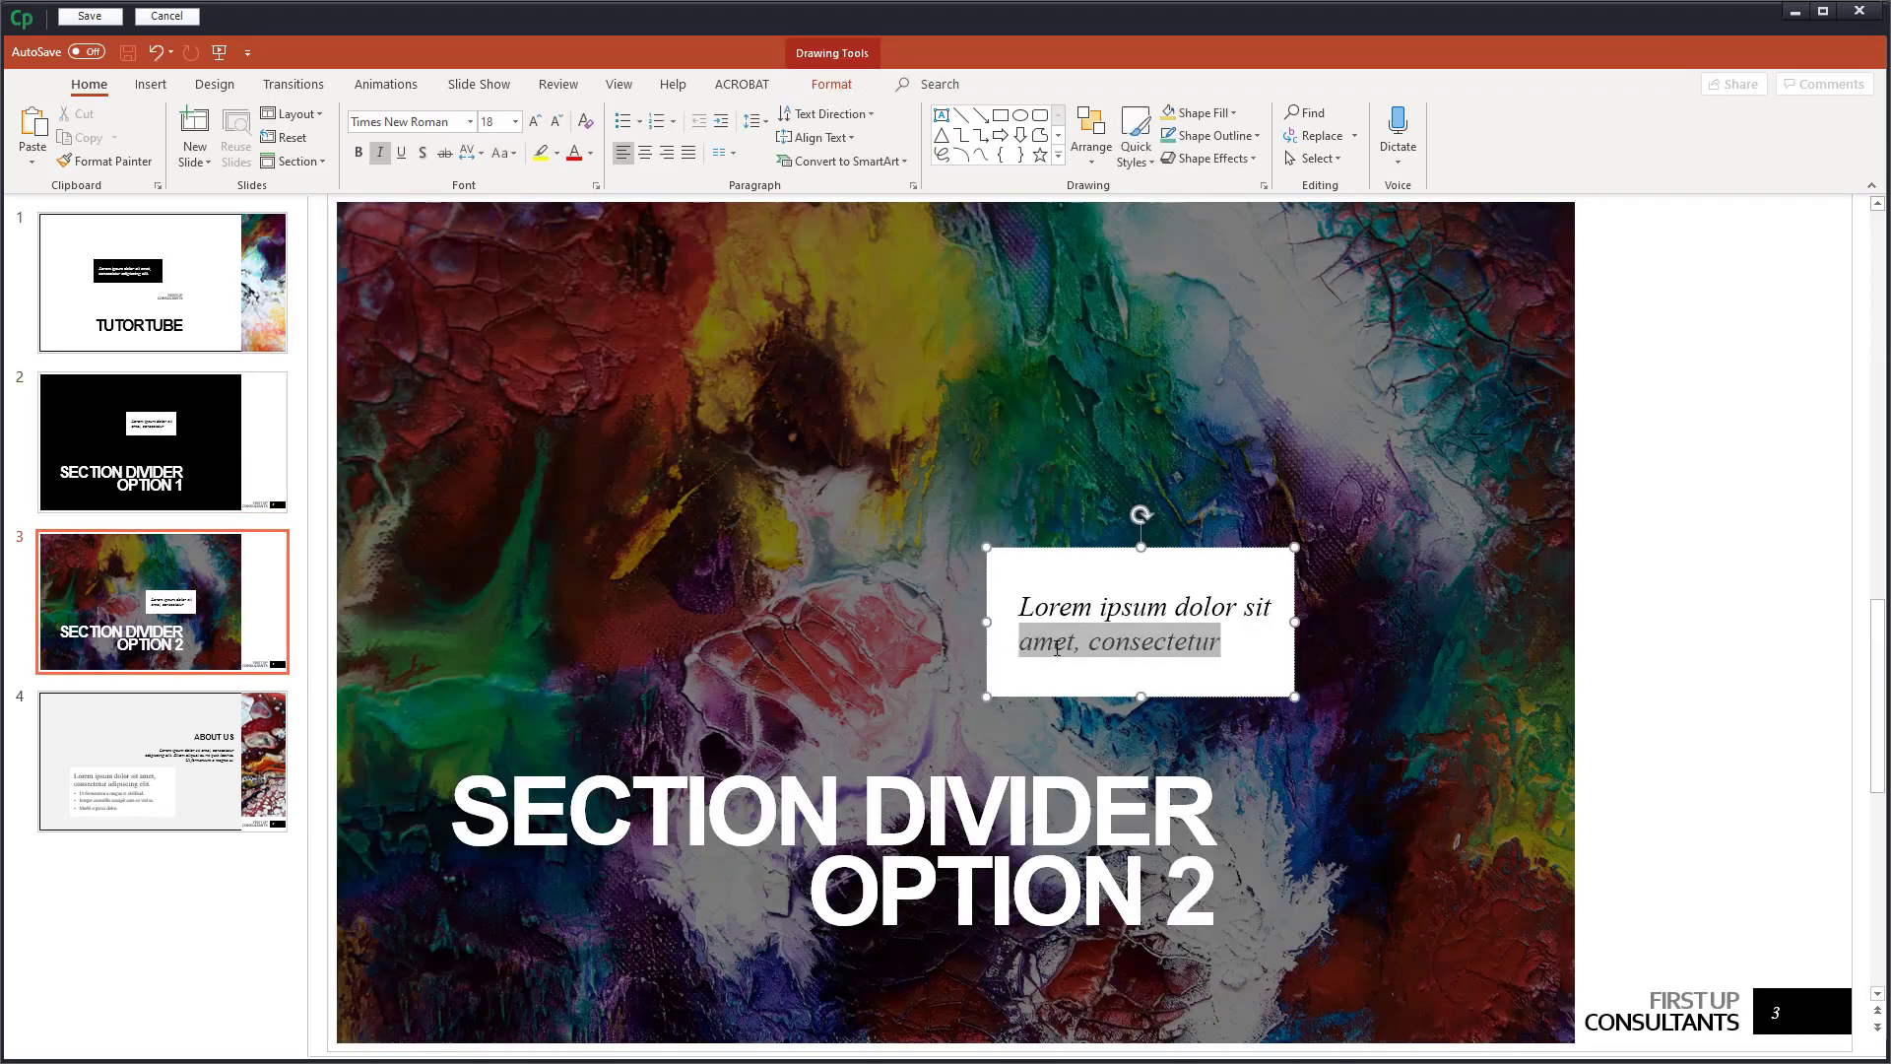
click(1055, 691)
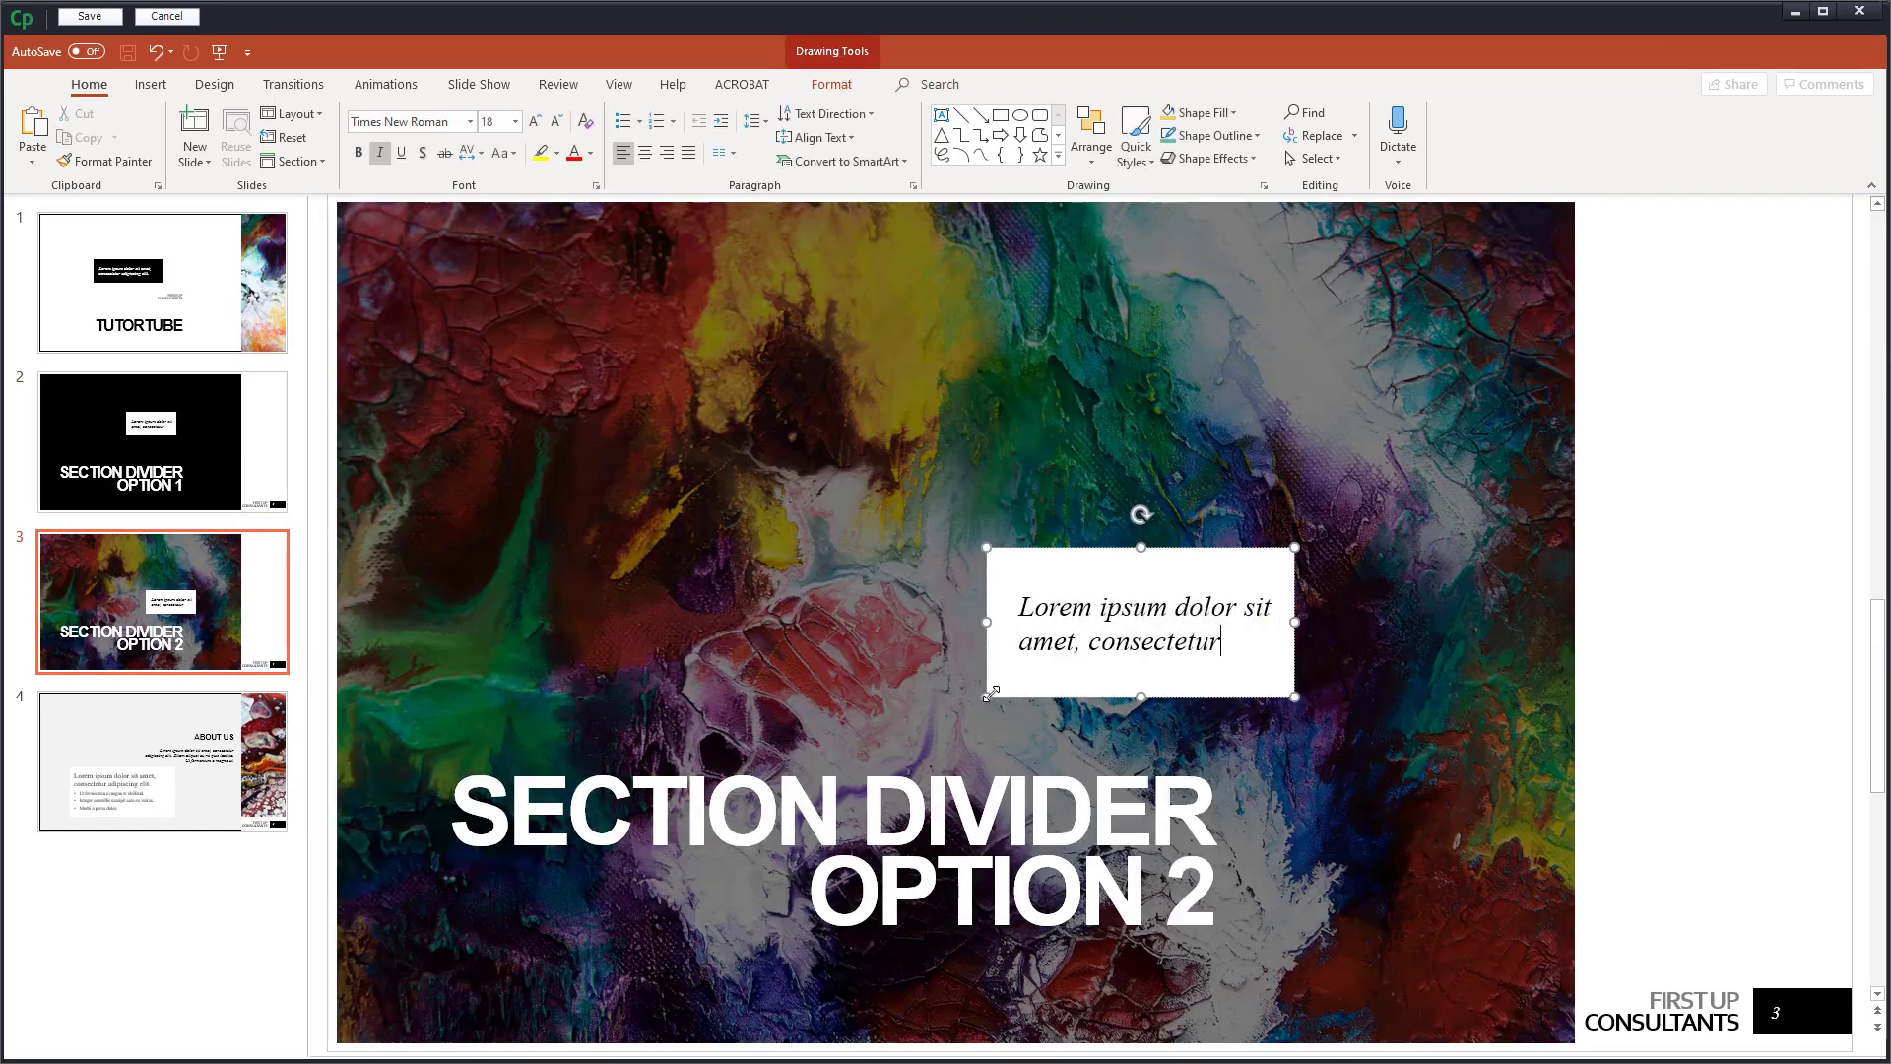
click(98, 17)
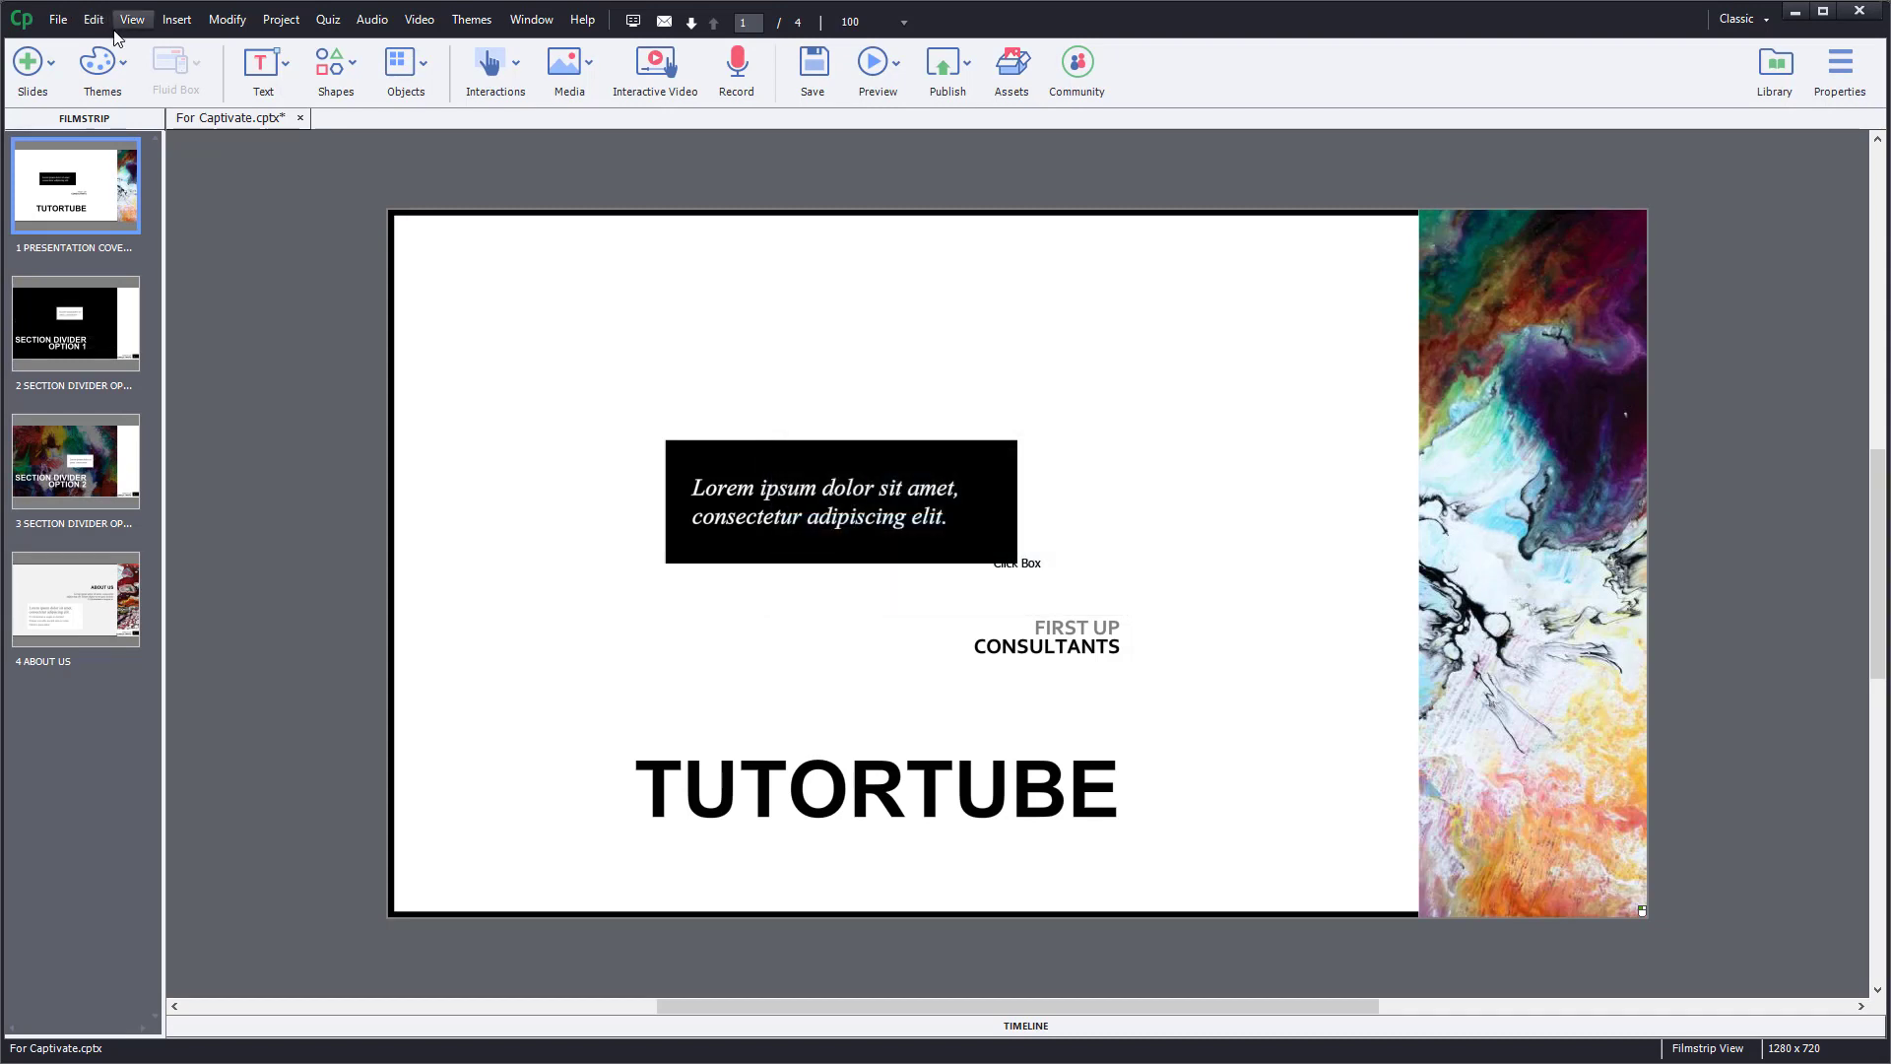
Locate For Captivate.pptx in the Library via Edit with Microsoft PowerPoint > Find Presentation in the Library.
click(97, 20)
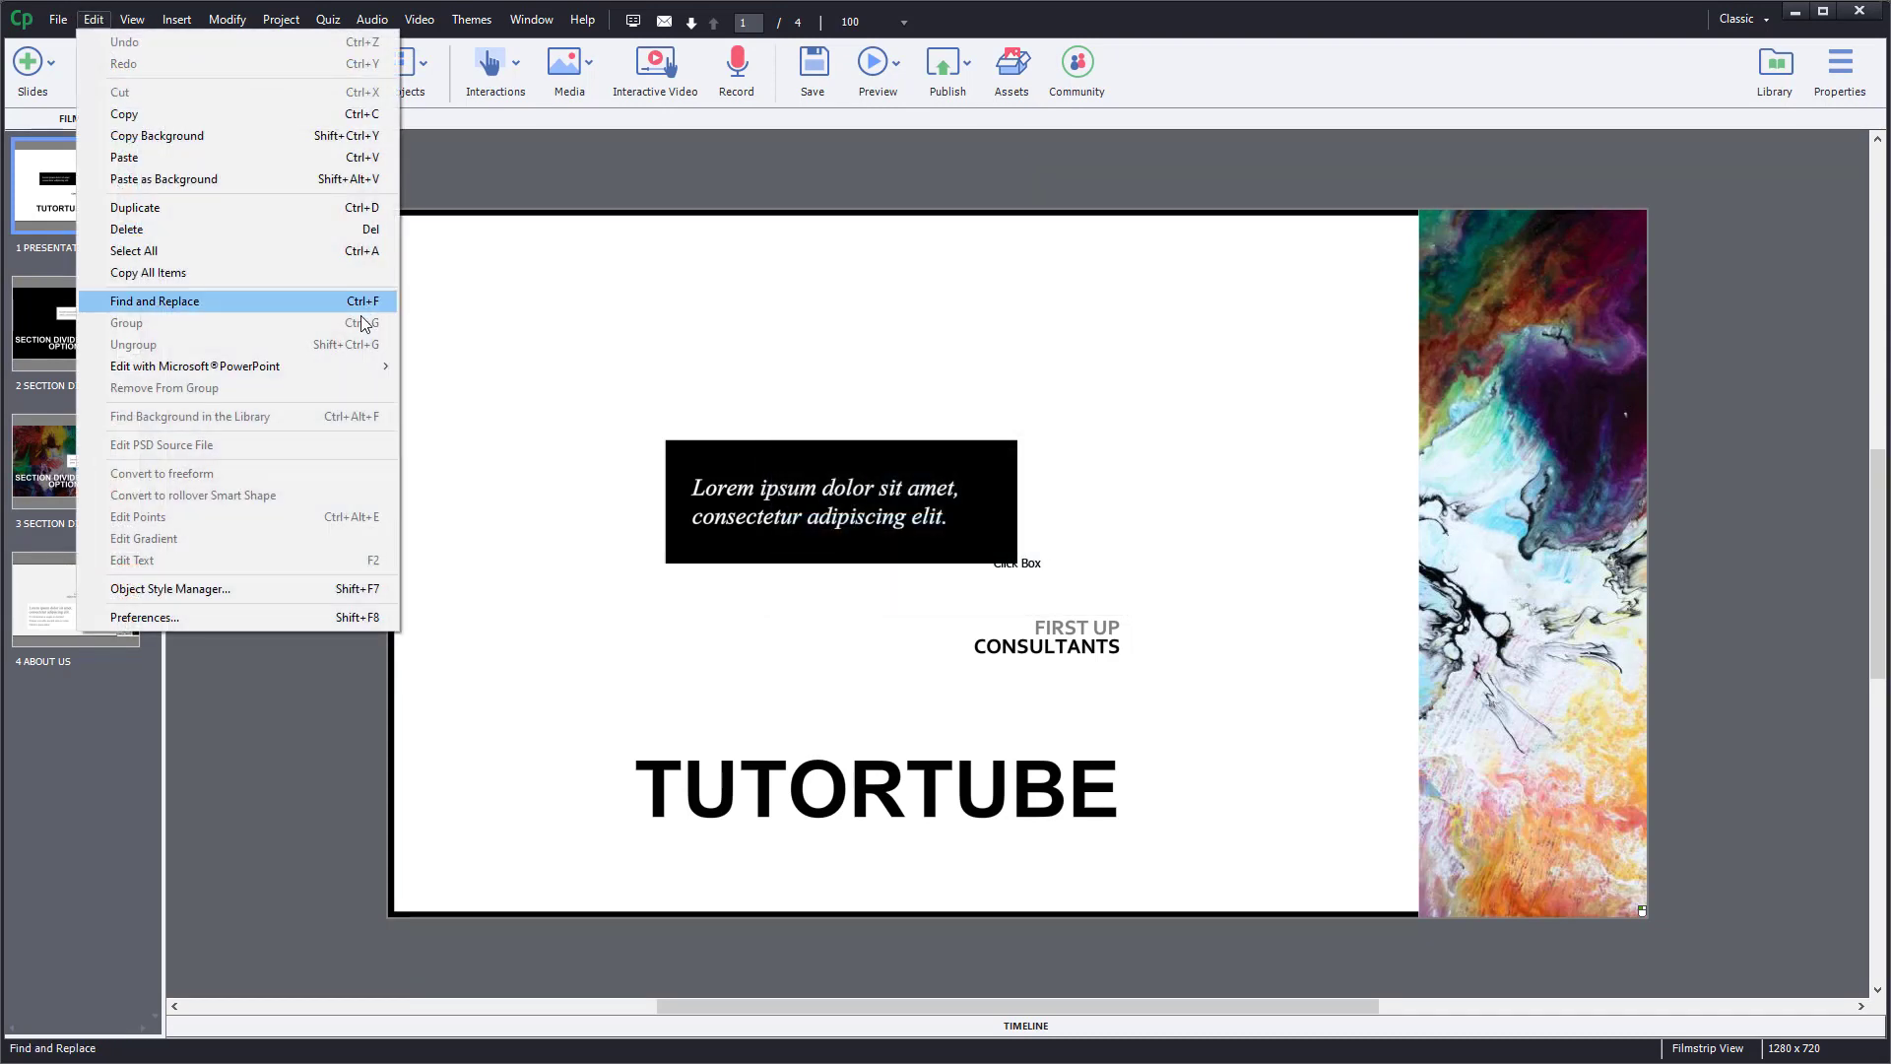
mouse_move(325, 366)
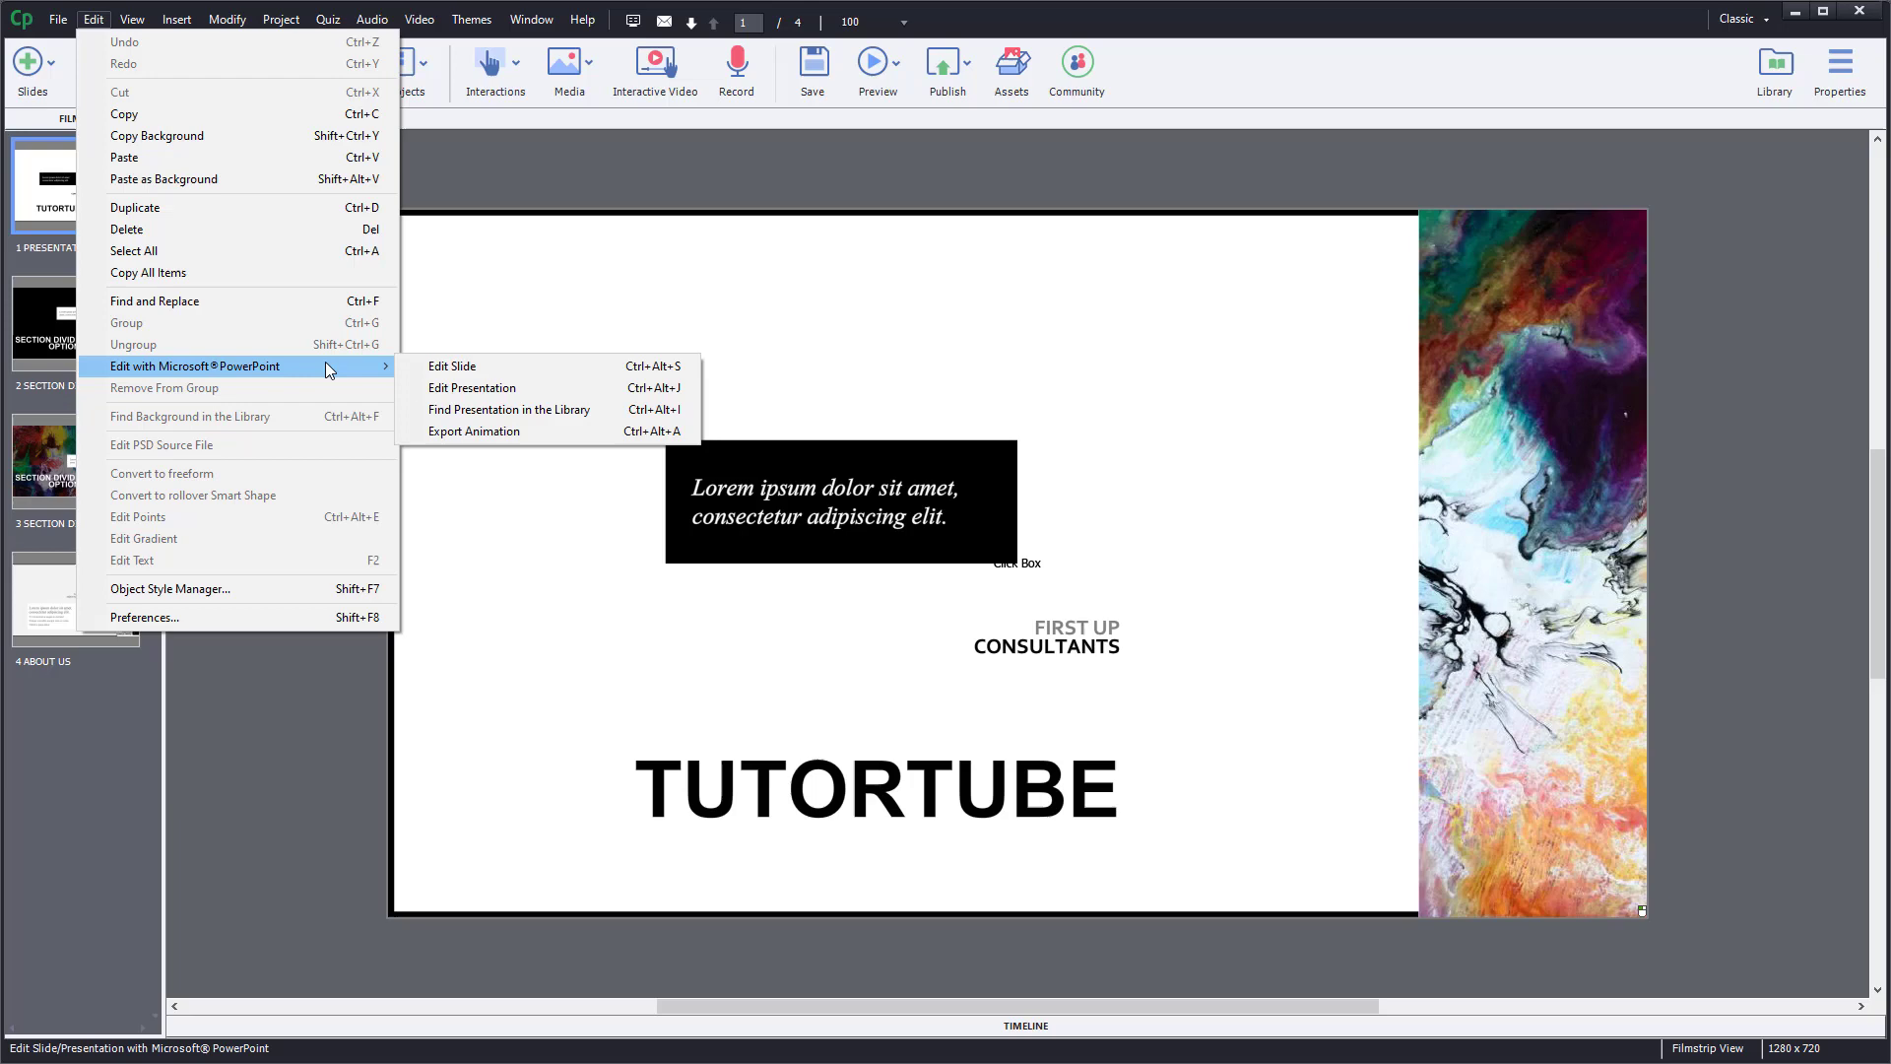
click(660, 414)
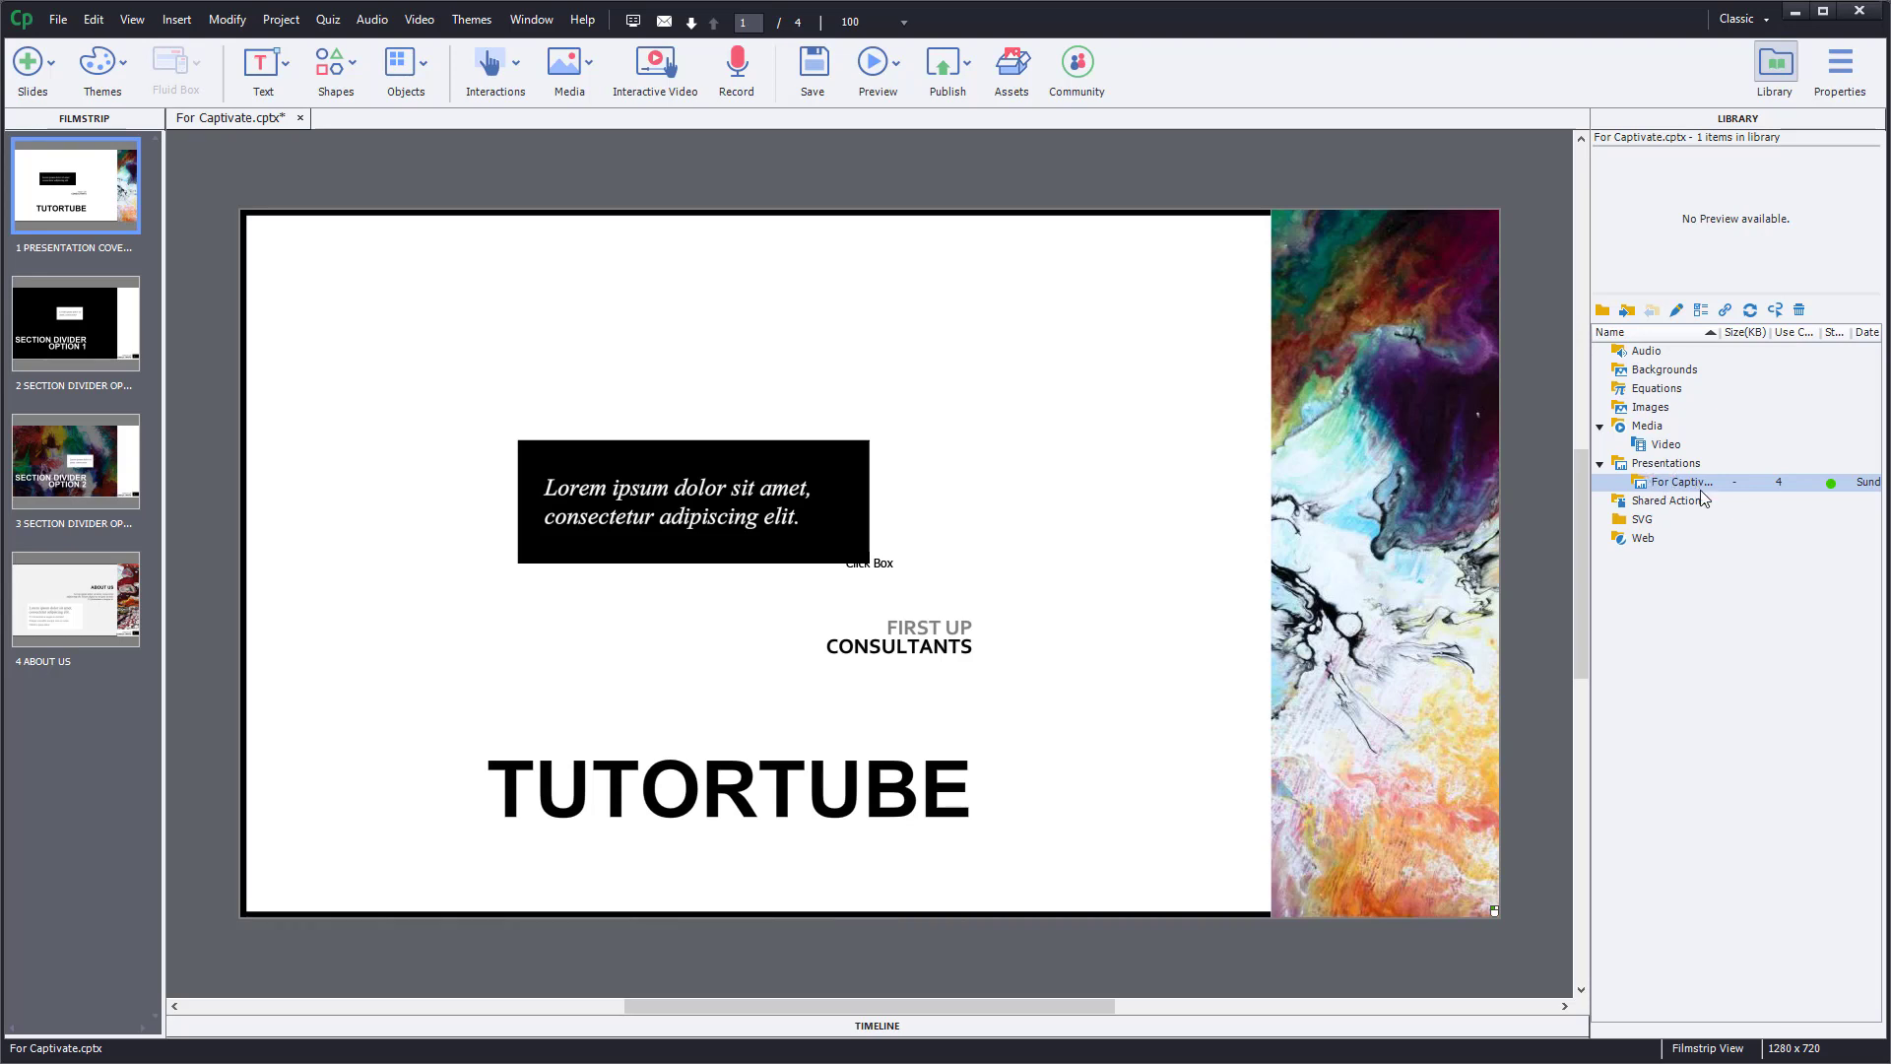
click(109, 28)
mouse_move(335, 367)
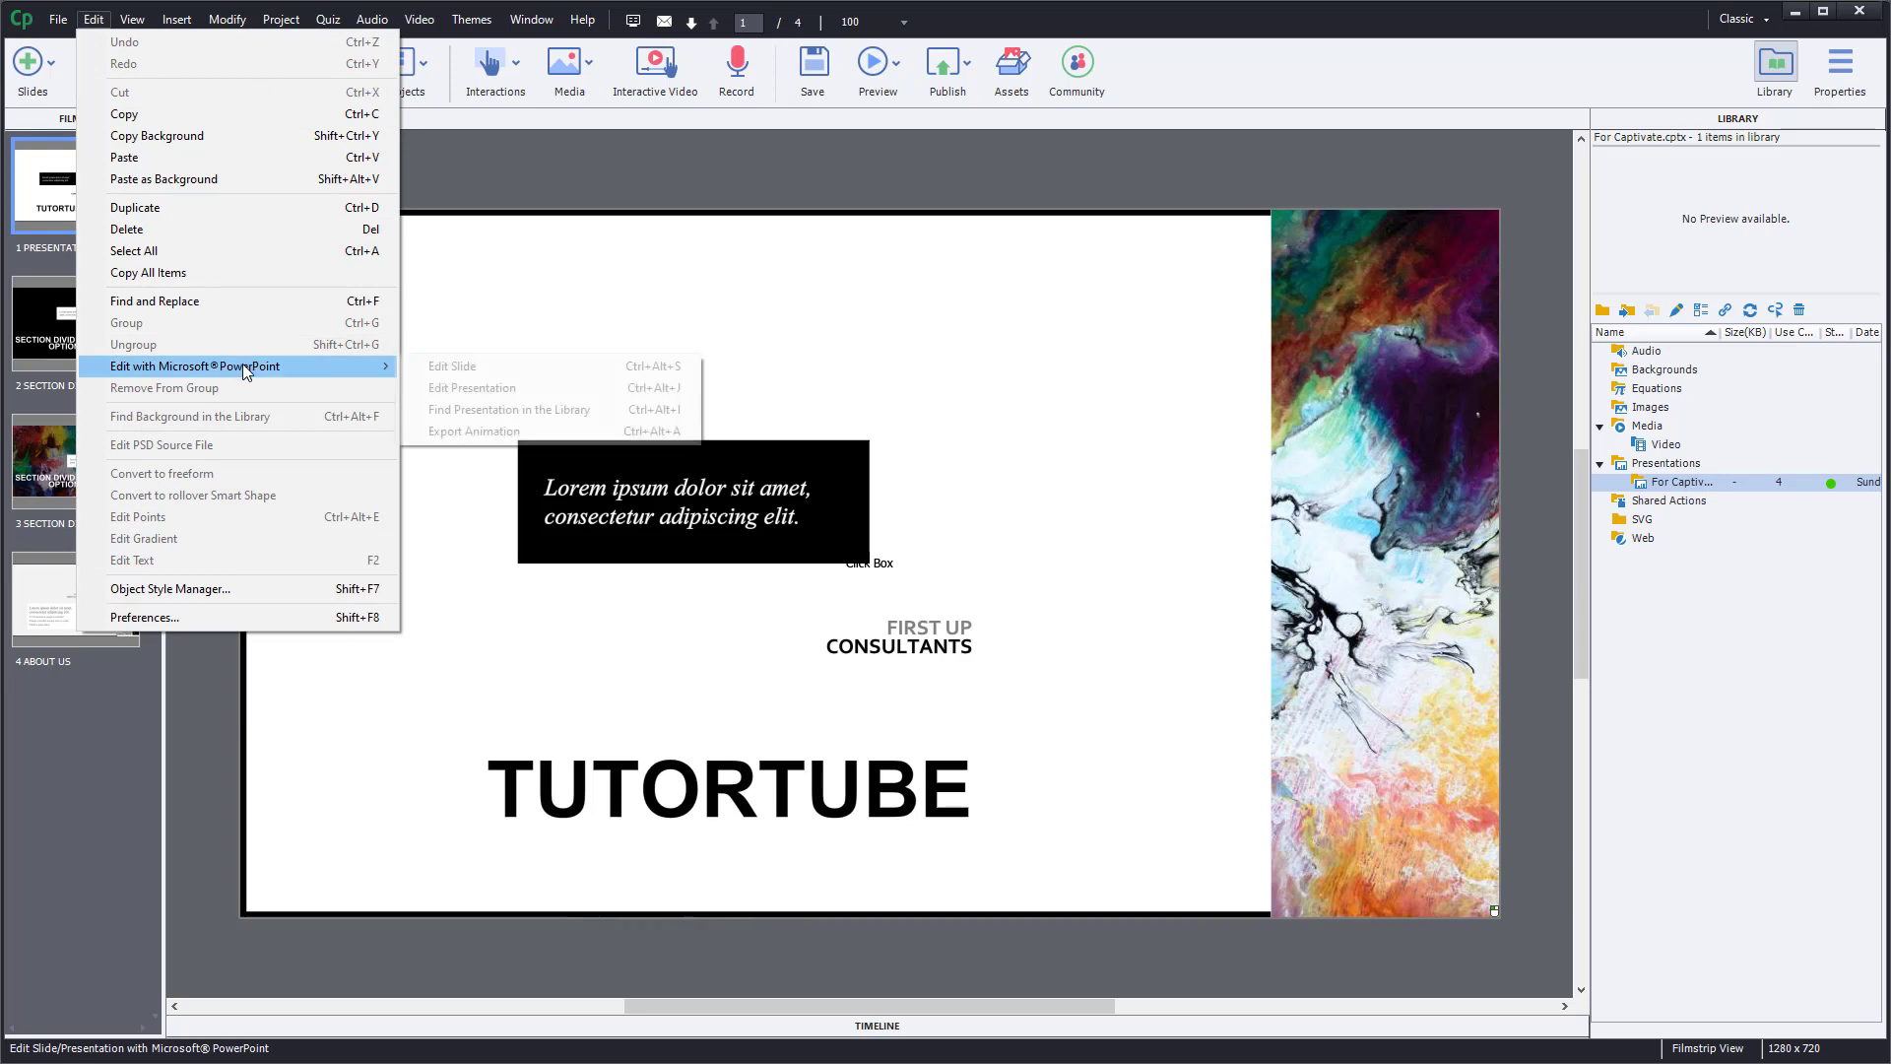
click(589, 410)
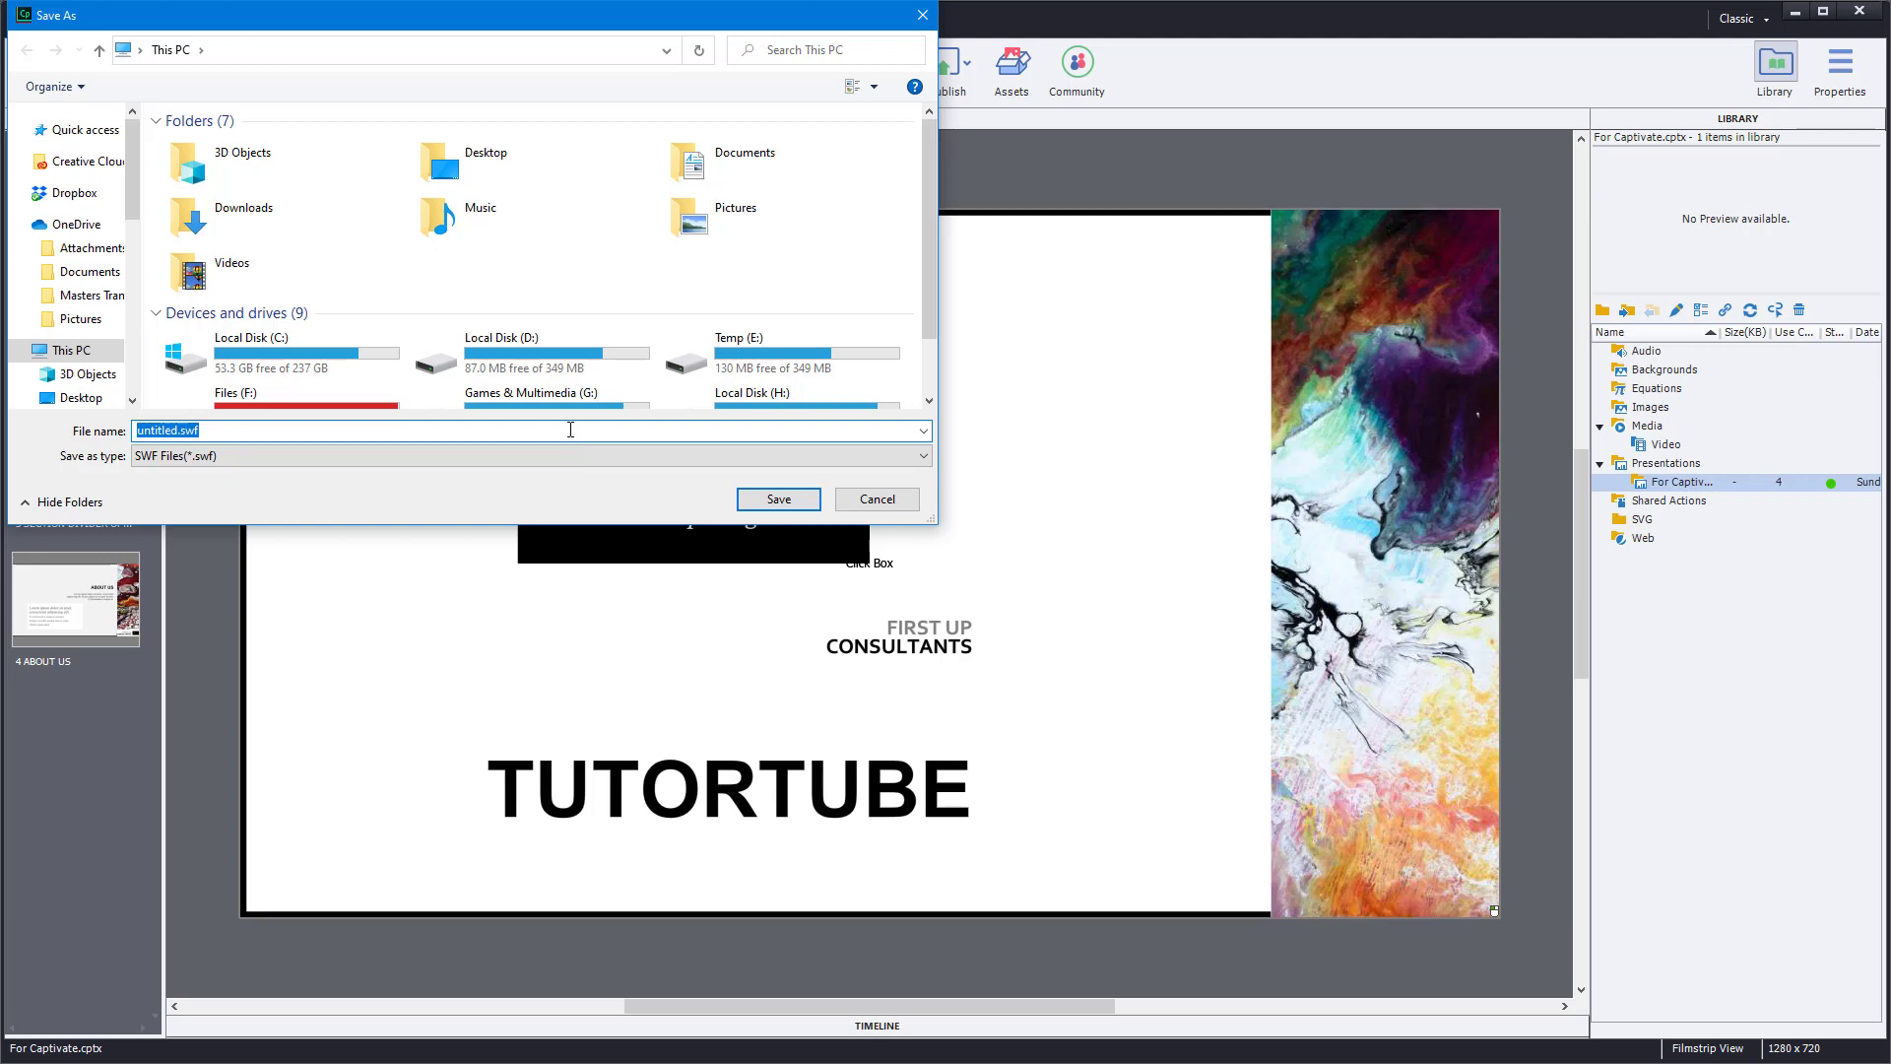
click(191, 459)
click(191, 467)
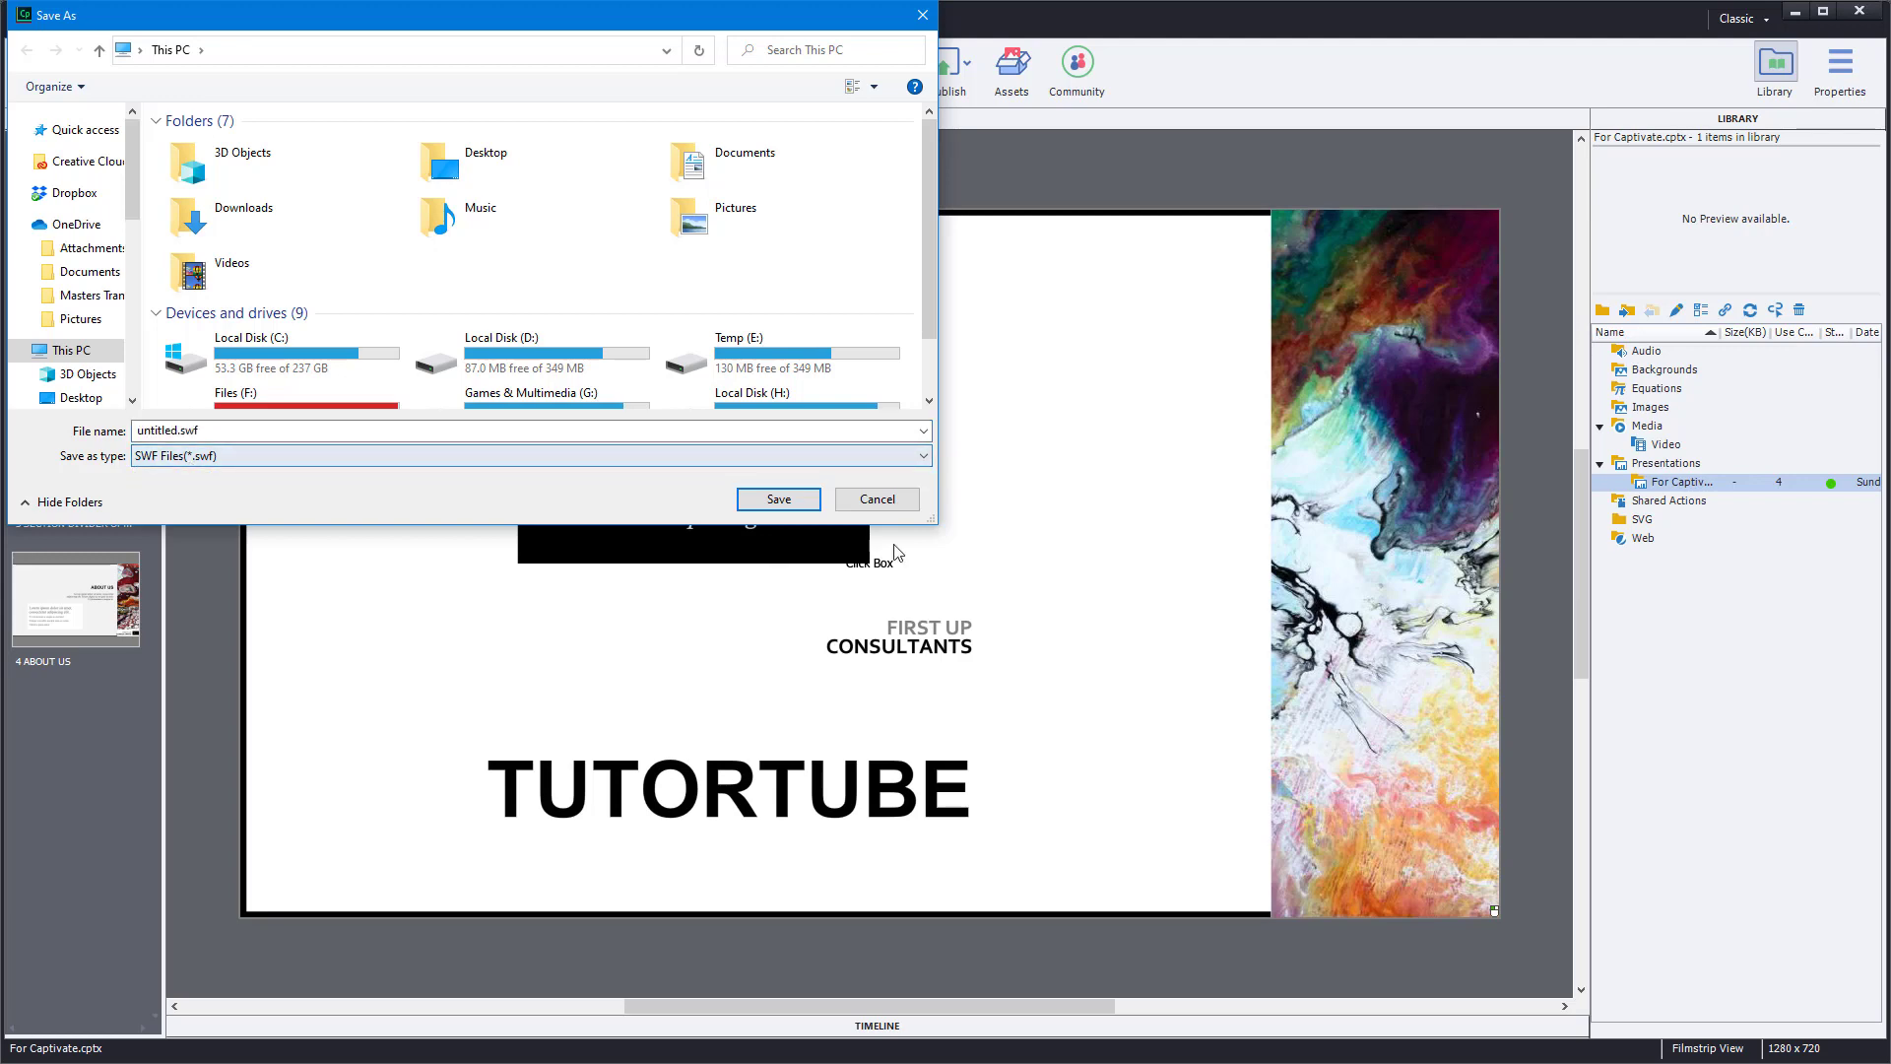
click(901, 500)
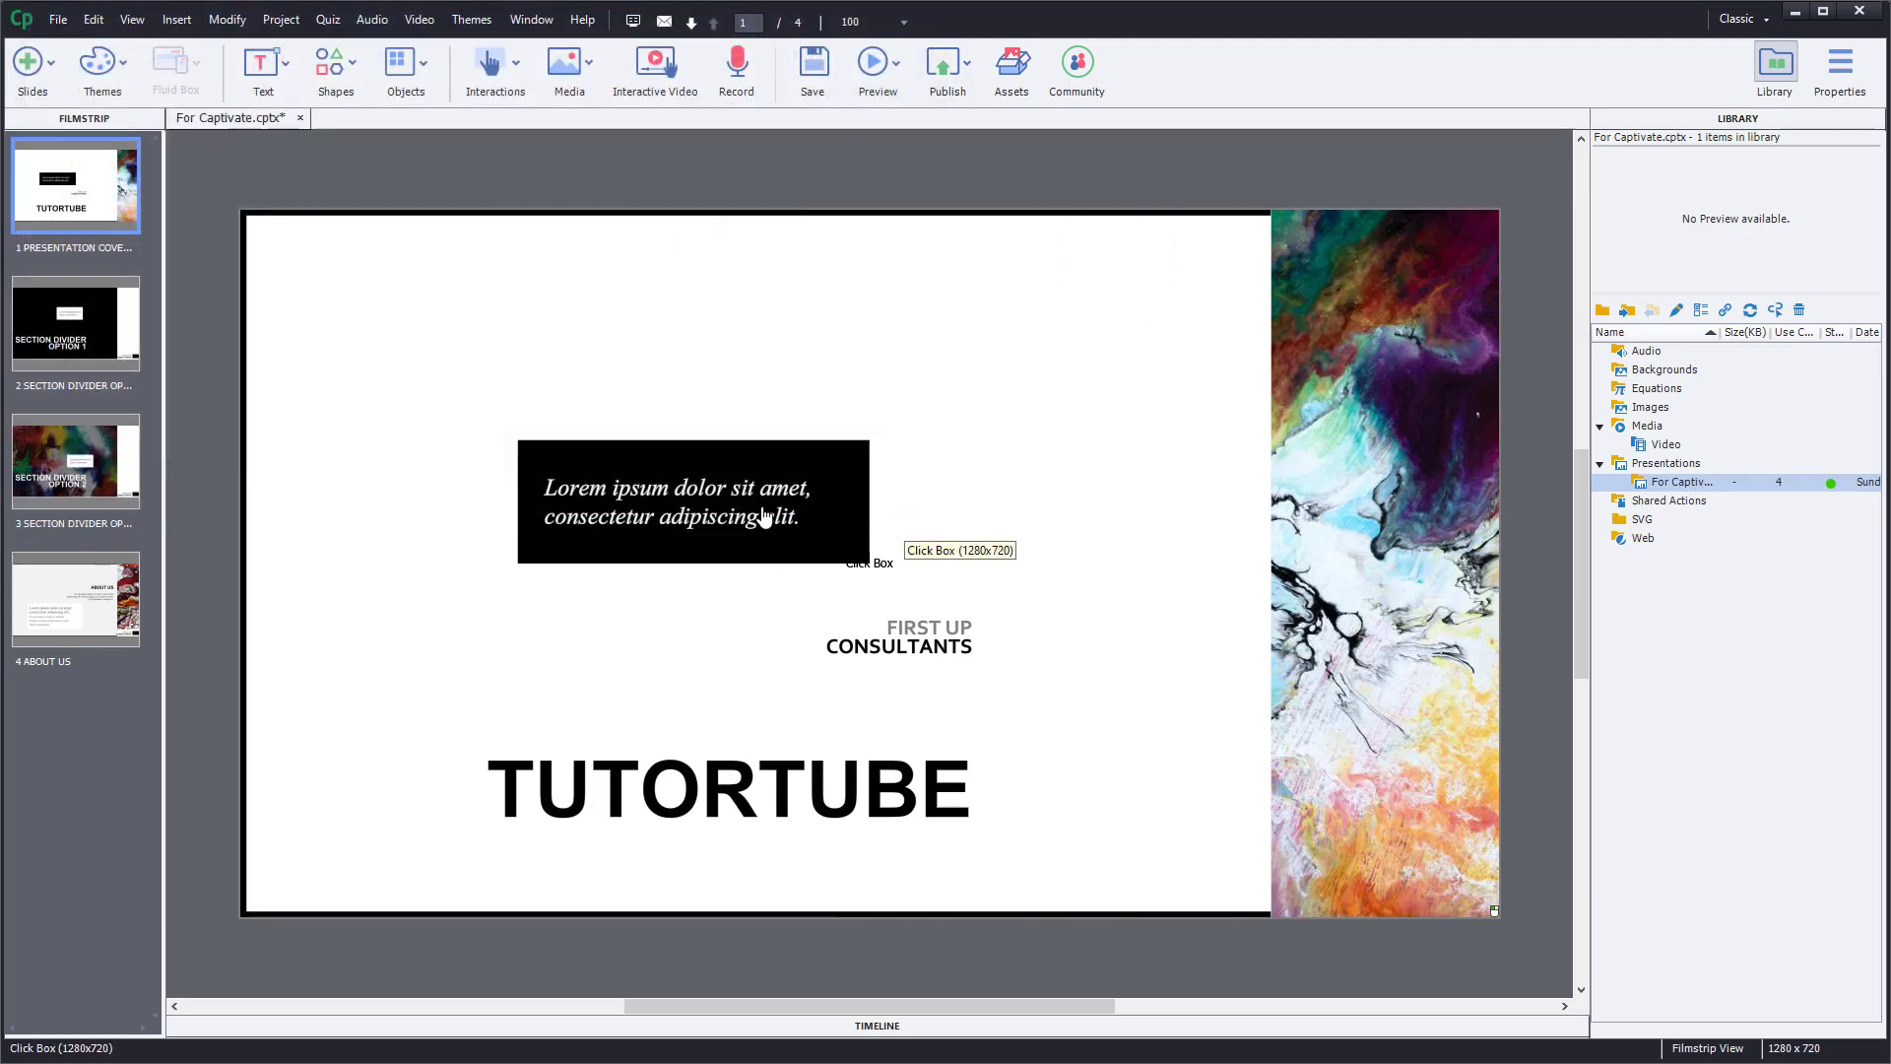
click(89, 24)
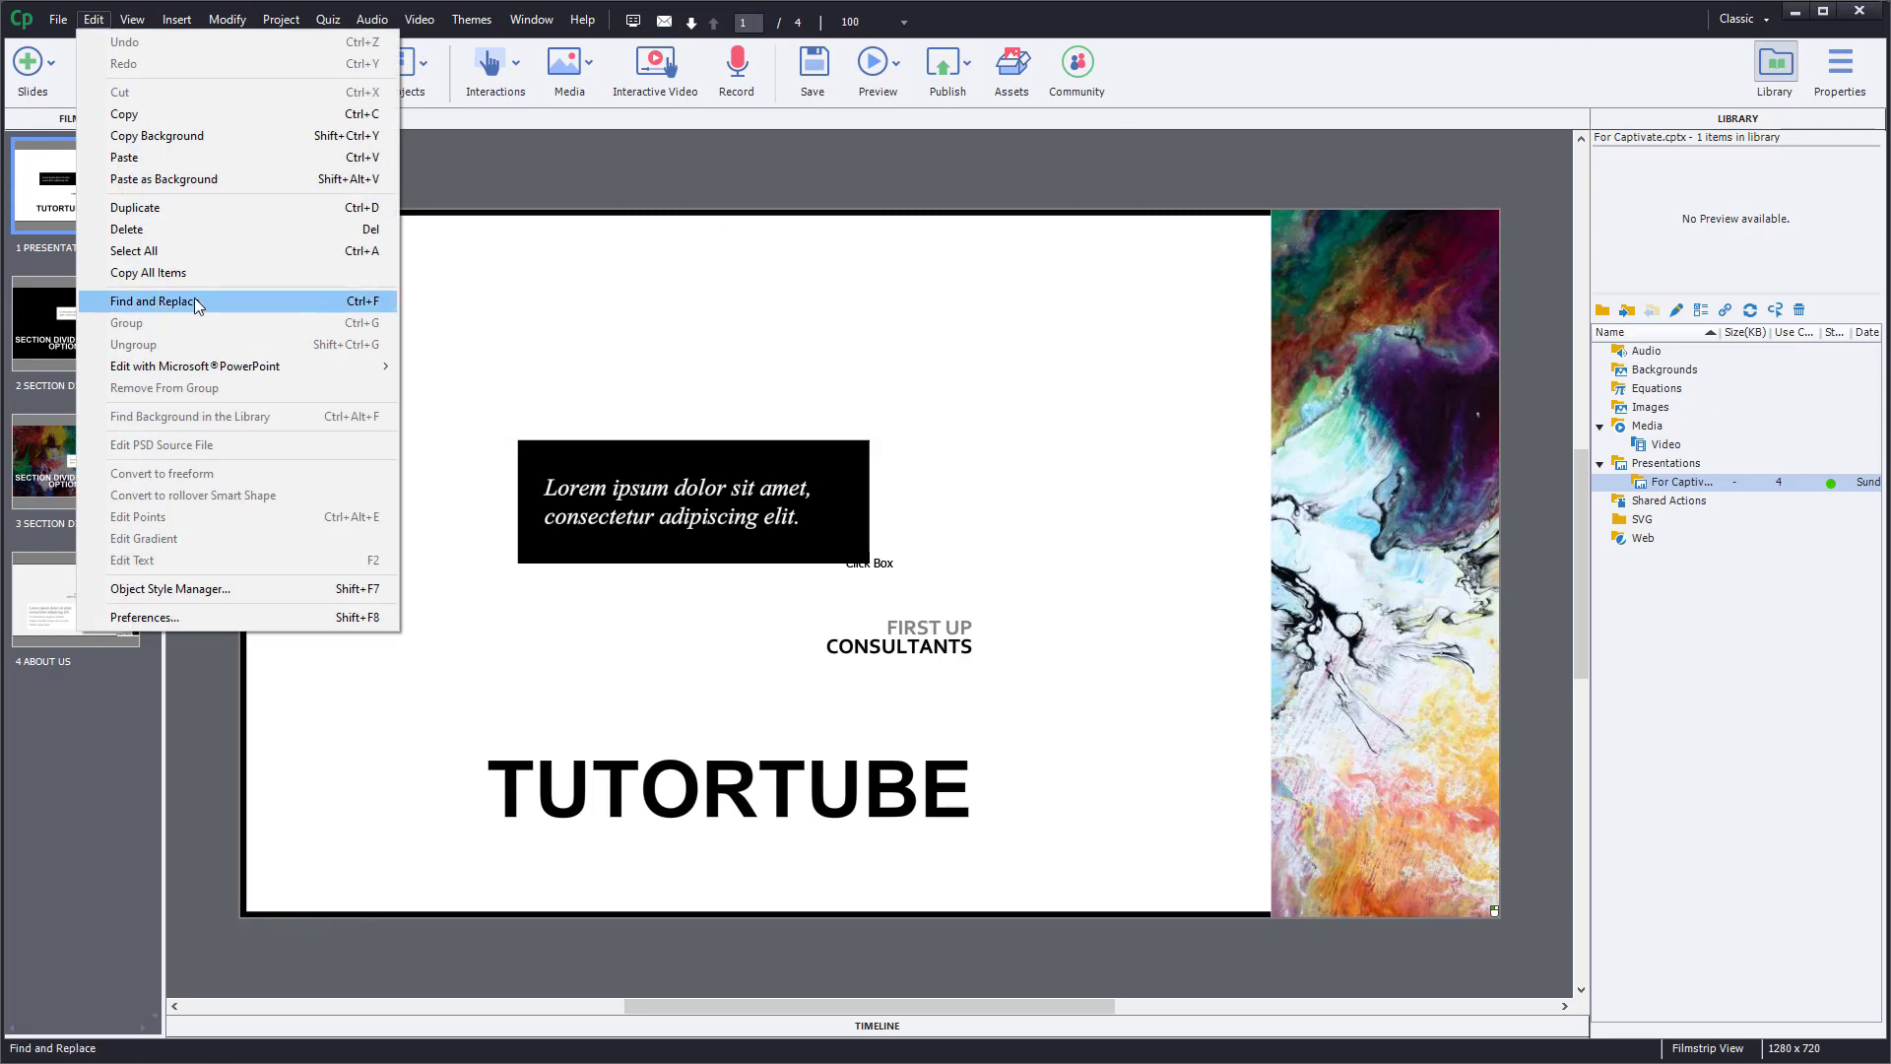